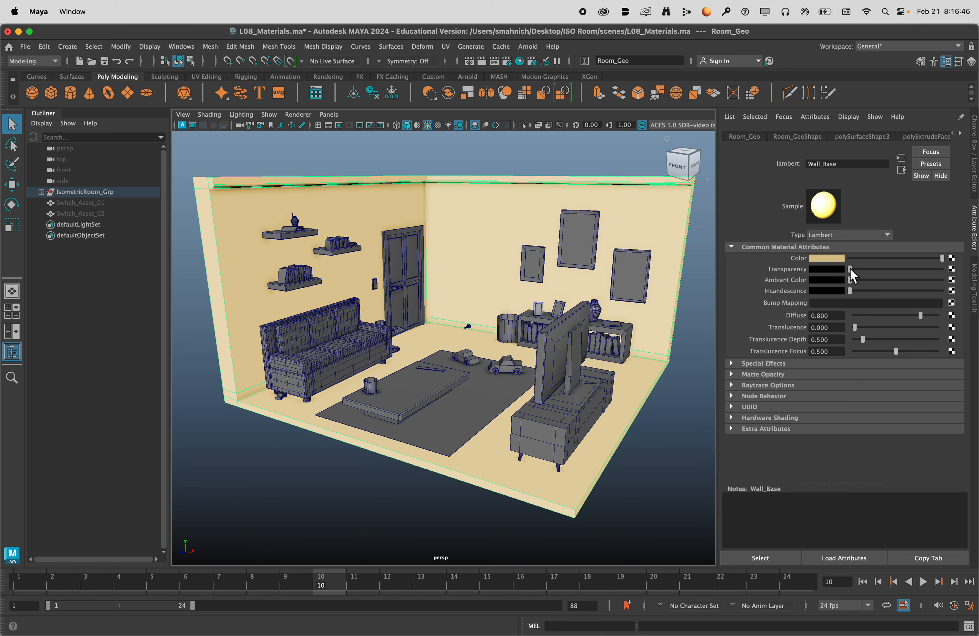
Assign a new Blinn material to the TV on the media cabinet.
drag(853, 269, 800, 282)
click(560, 163)
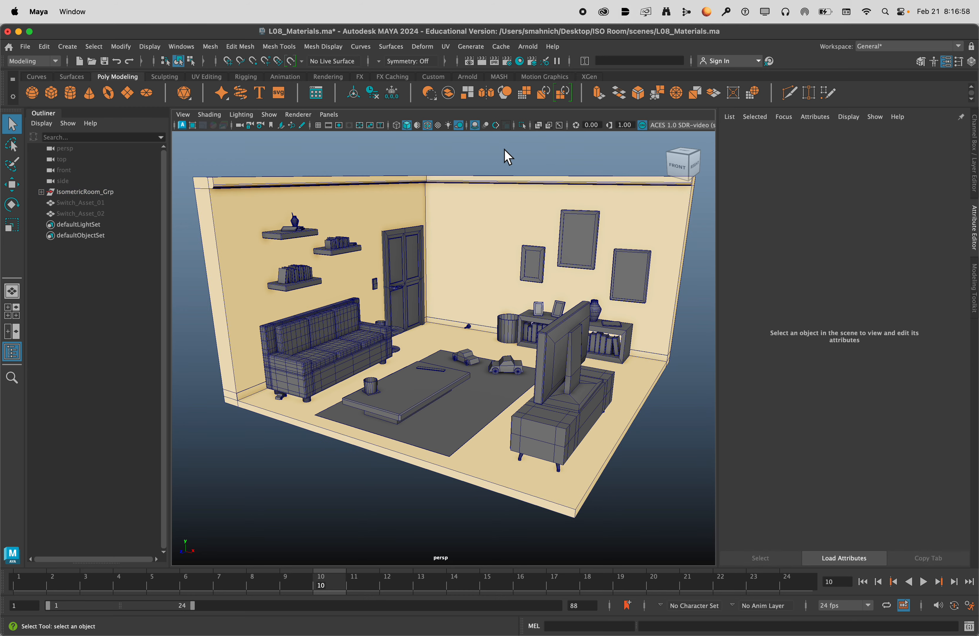
scroll(539, 227, up, 3)
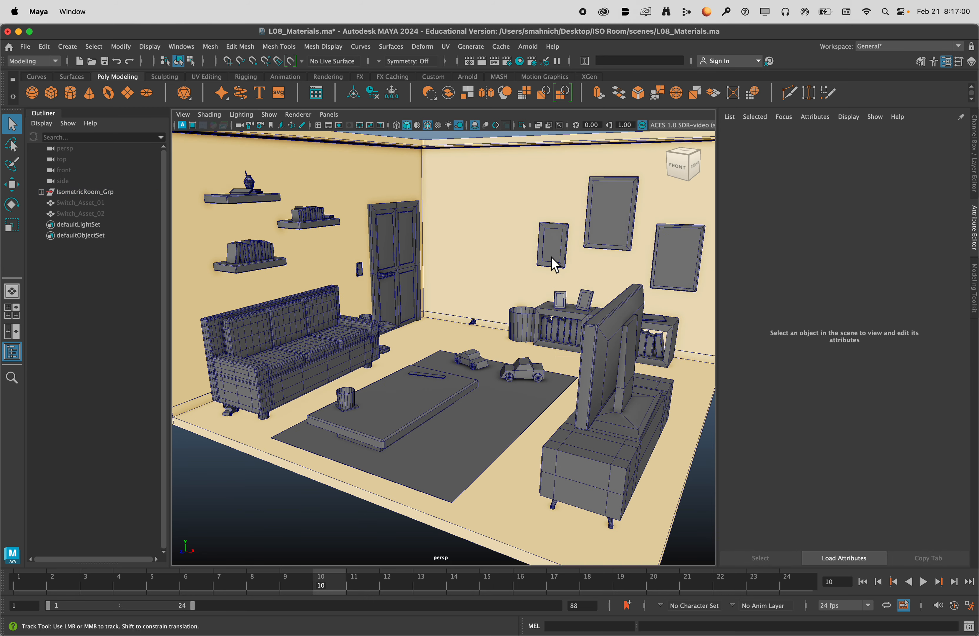
scroll(498, 274, up, 3)
alt+drag(493, 266, 522, 269)
alt+middle_drag(522, 269, 355, 265)
scroll(355, 265, up, 3)
alt+drag(355, 265, 472, 258)
scroll(470, 257, down, 3)
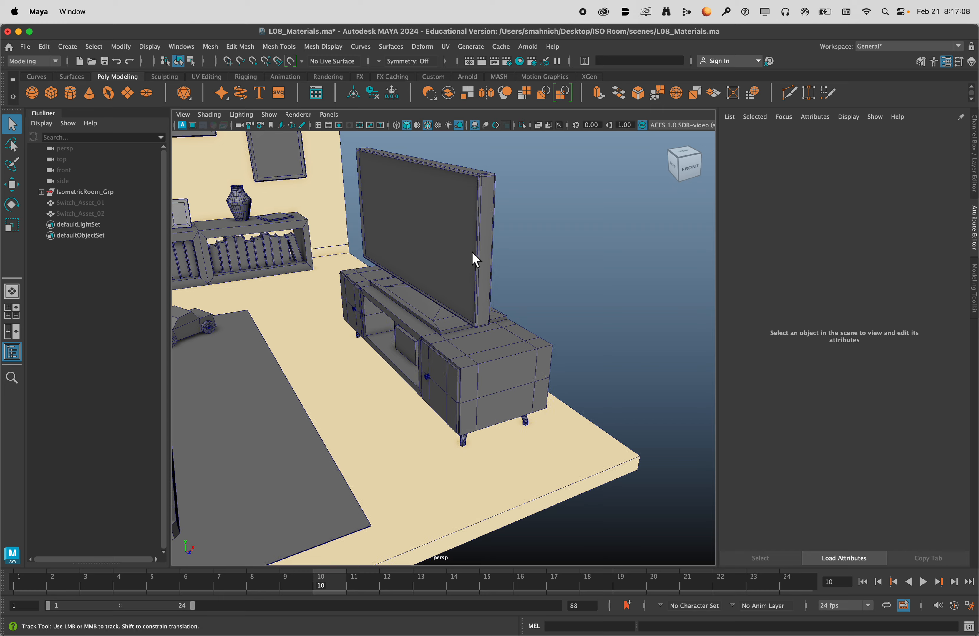
scroll(498, 264, up, 5)
click(494, 309)
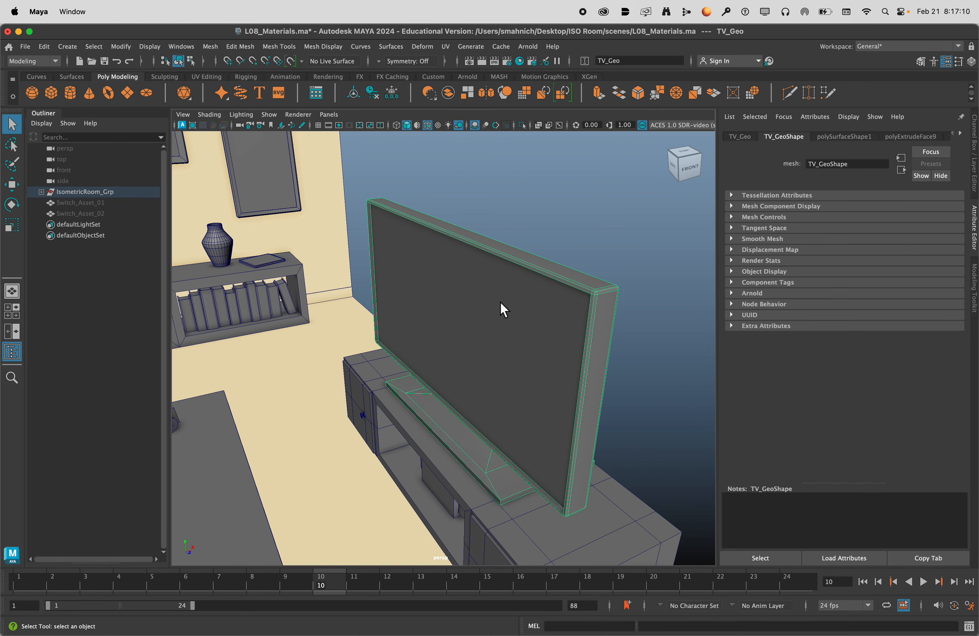
alt+drag(509, 313, 516, 293)
right_click(519, 260)
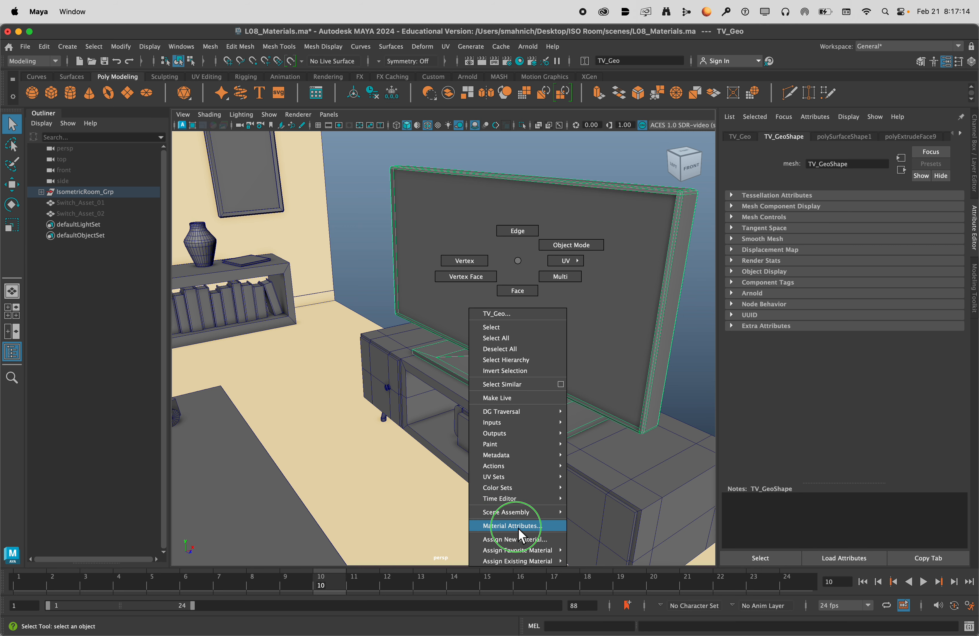
click(519, 540)
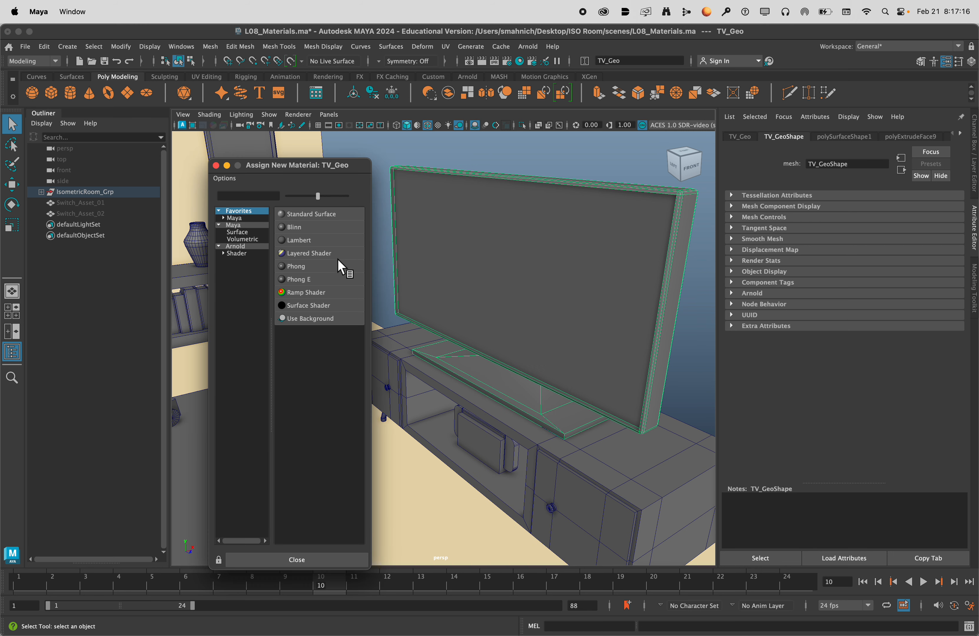
click(305, 226)
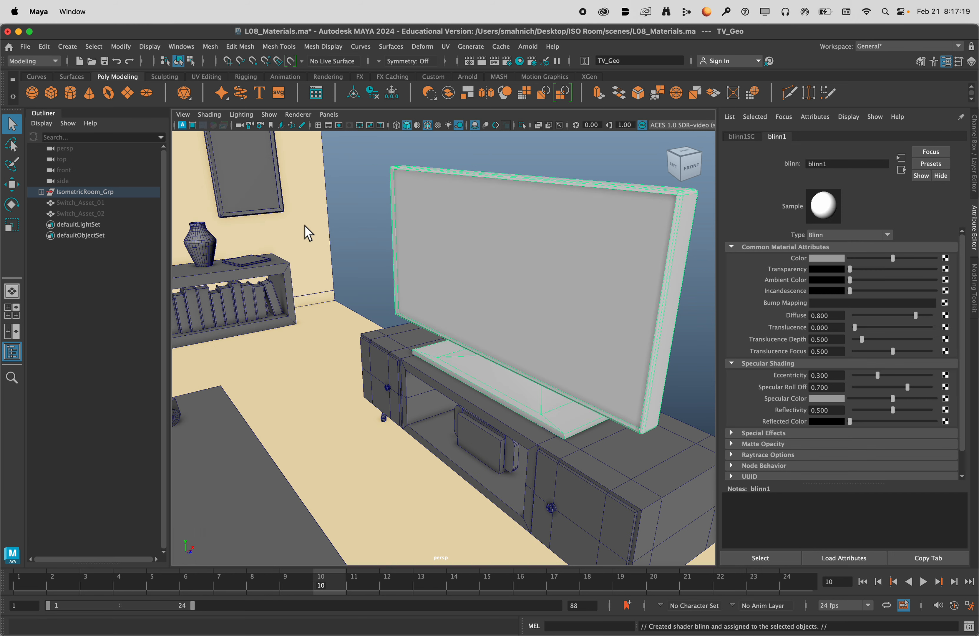
Give the TV's Blinn material a dark grey colour from the preset swatches and rename the material TV_Base.
click(837, 259)
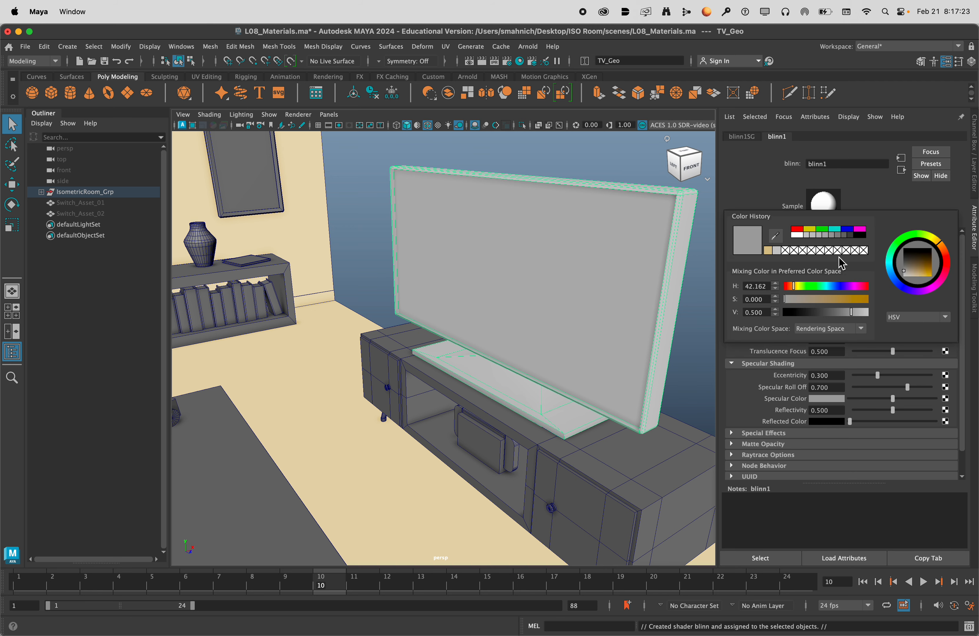
click(851, 237)
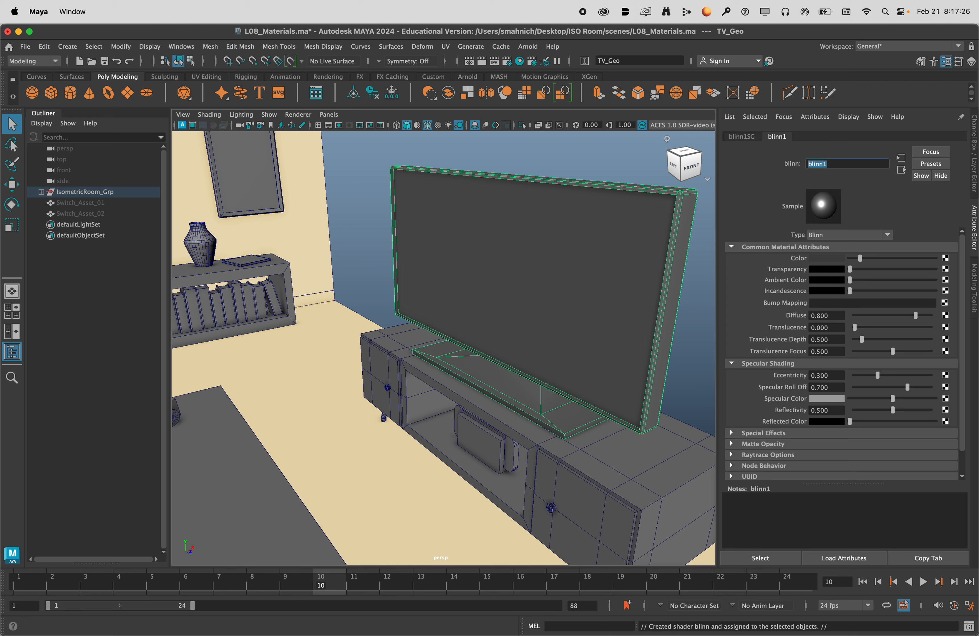
click(839, 163)
text(TV_Base)
key(Return)
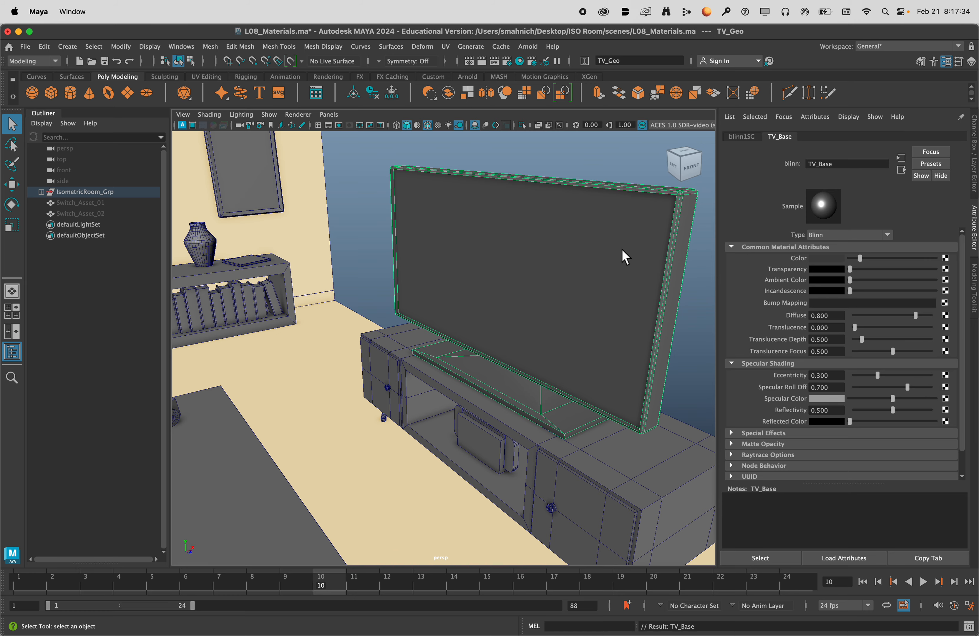
Darken the TV_Base material's colour to near black and deselect the TV.
alt+drag(621, 249, 660, 252)
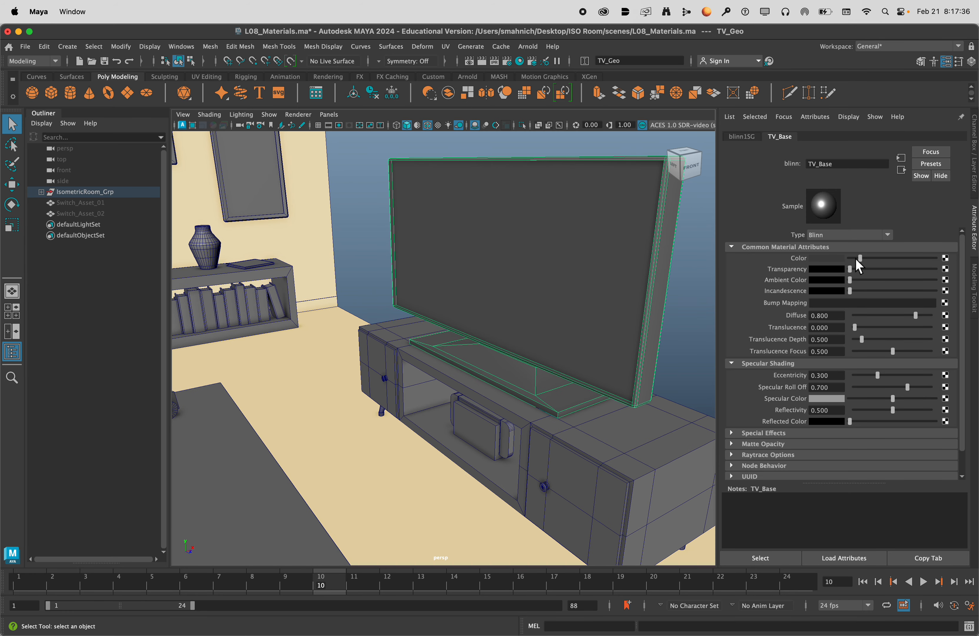
drag(861, 260, 857, 261)
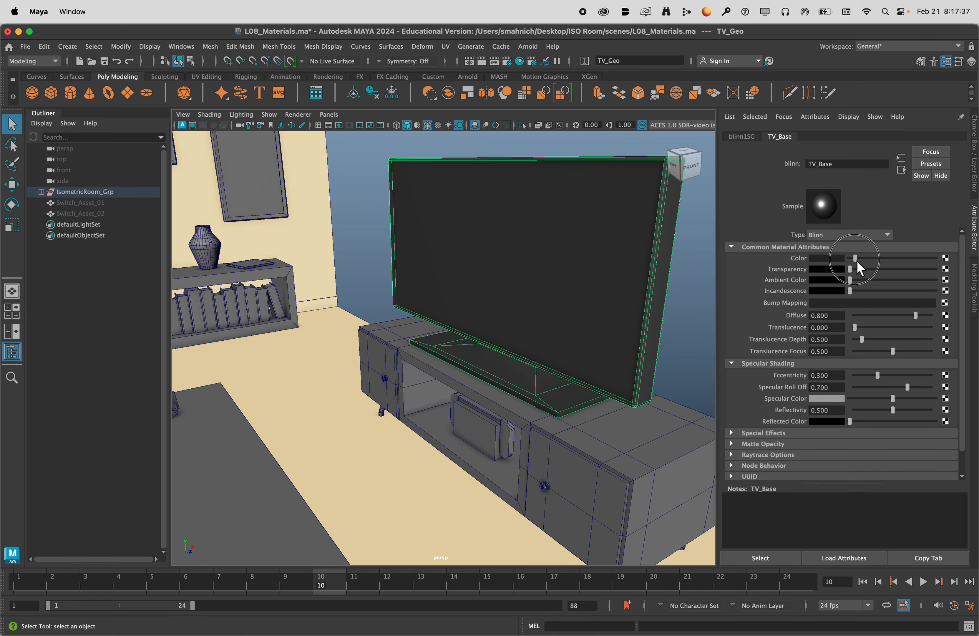
click(687, 292)
alt+drag(684, 286, 628, 269)
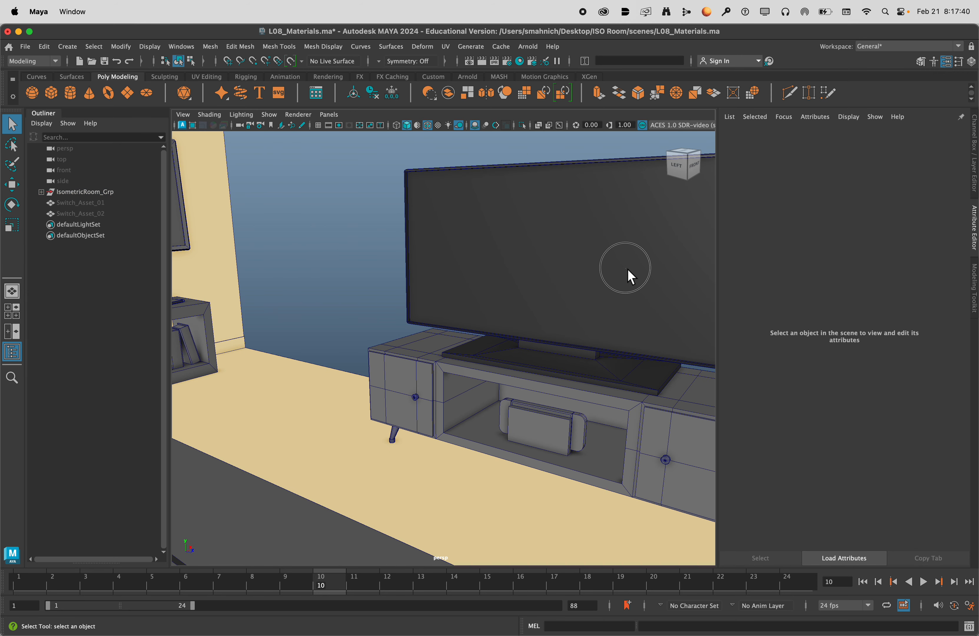
Reselect the TV, frame it and bring up the attributes of its TV_Base material.
click(629, 277)
key(f)
click(961, 135)
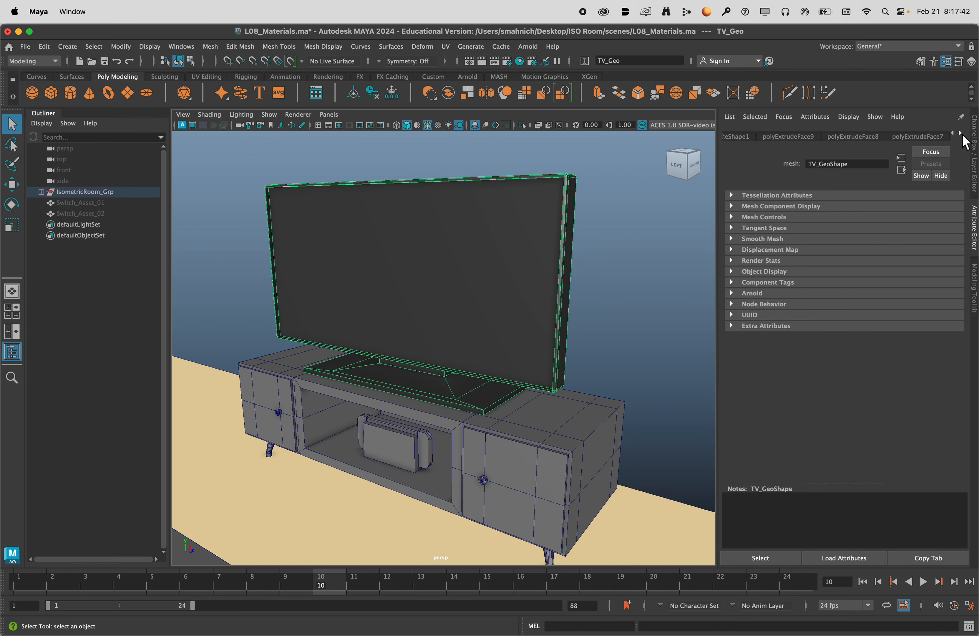
click(960, 133)
click(960, 132)
click(960, 133)
click(959, 132)
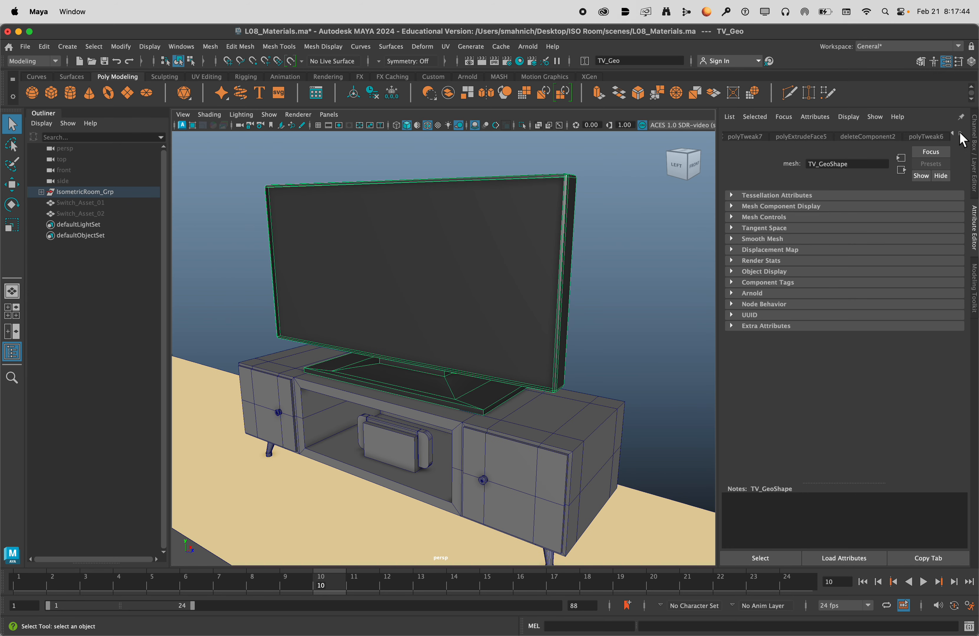
click(959, 132)
click(960, 133)
click(930, 137)
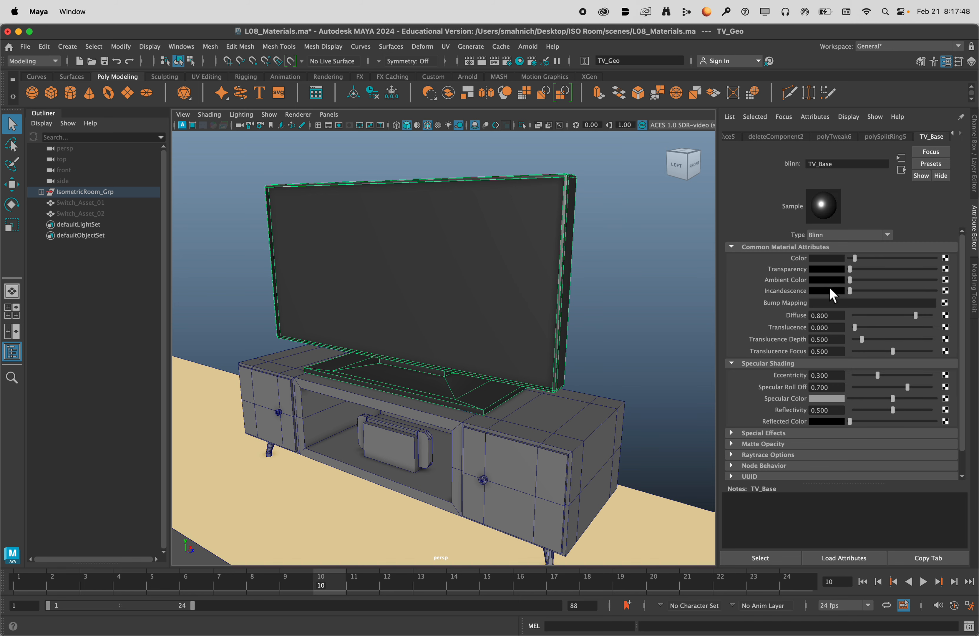
Examine the Blinn highlights on the back of the TV and the whole room from several angles.
alt+drag(553, 295, 468, 299)
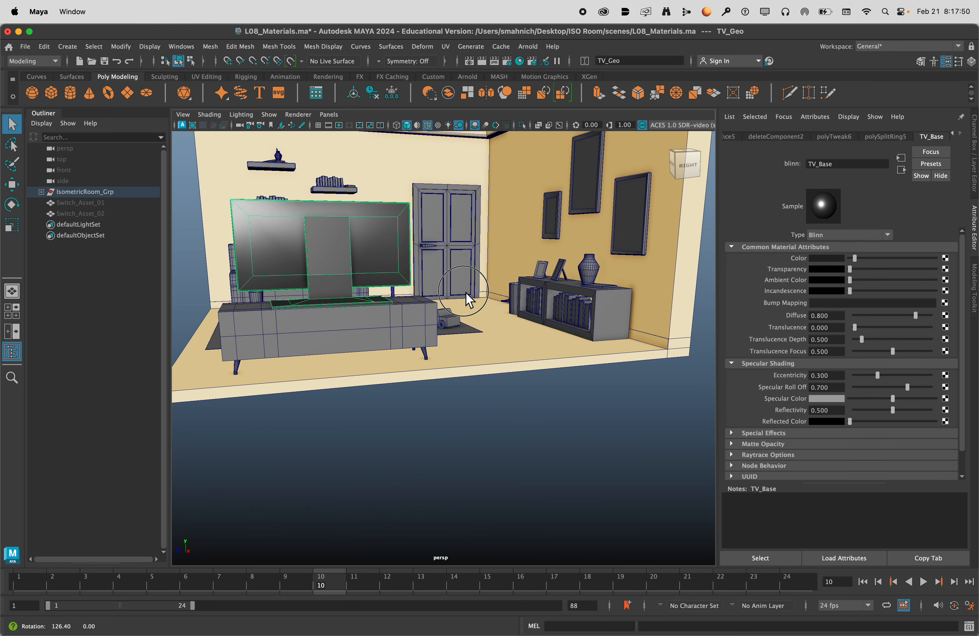
alt+middle_drag(464, 292, 598, 341)
scroll(542, 318, up, 5)
alt+middle_drag(506, 296, 368, 340)
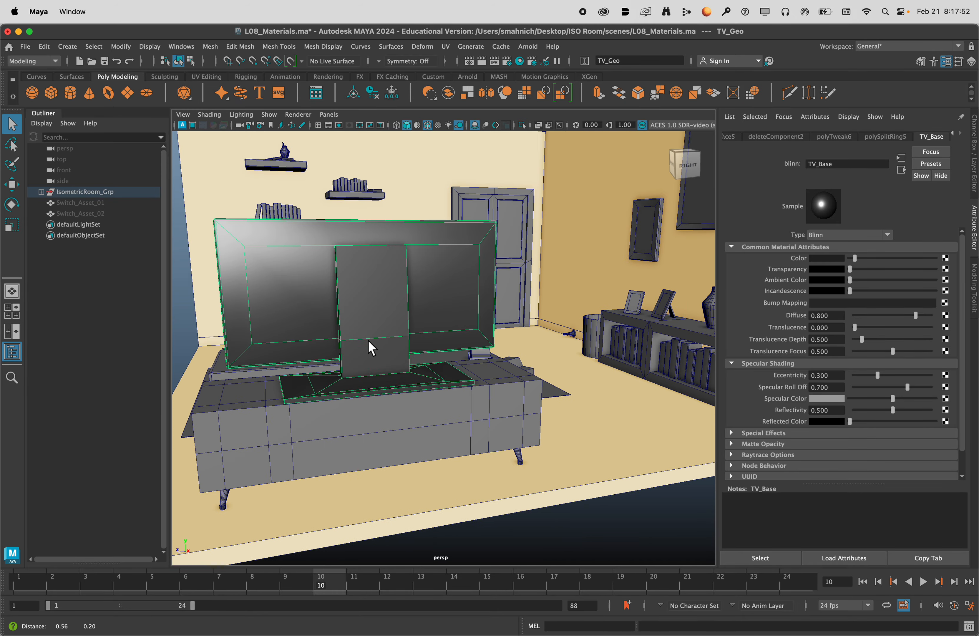
scroll(370, 348, down, 10)
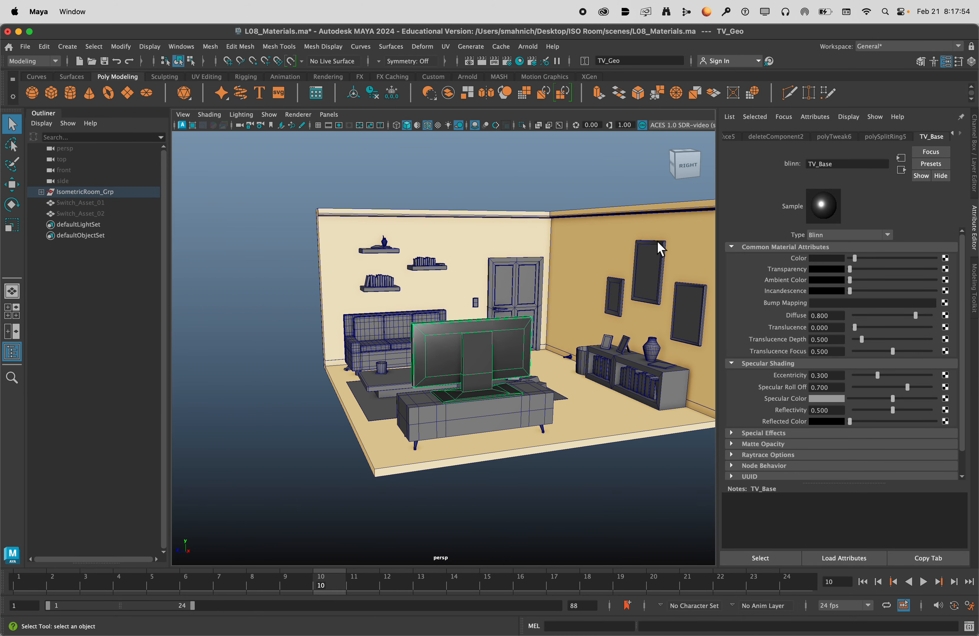
click(575, 238)
click(531, 178)
alt+drag(531, 179, 398, 278)
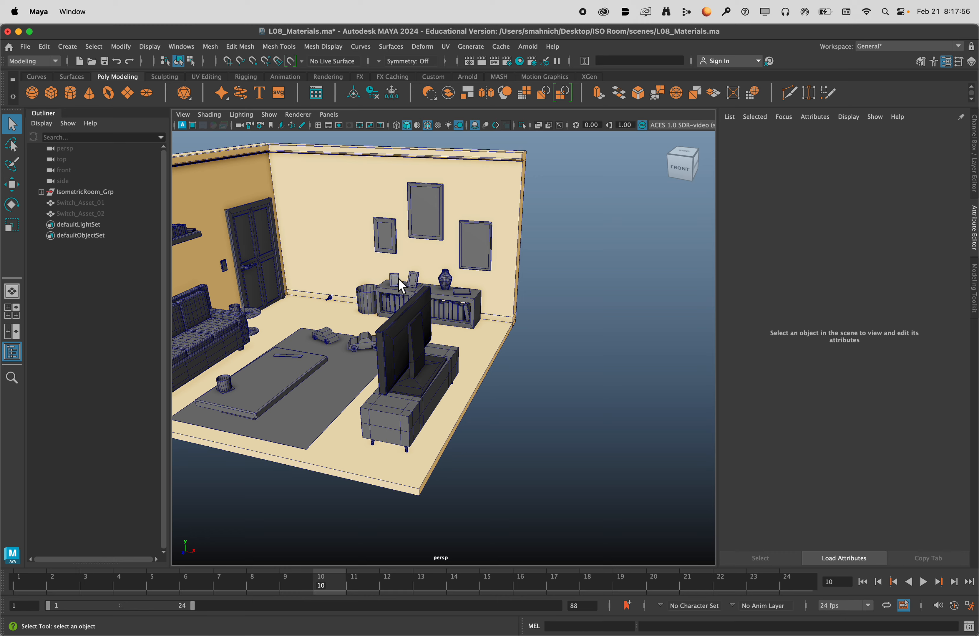
alt+middle_drag(398, 278, 576, 288)
scroll(501, 281, down, 3)
scroll(501, 280, up, 8)
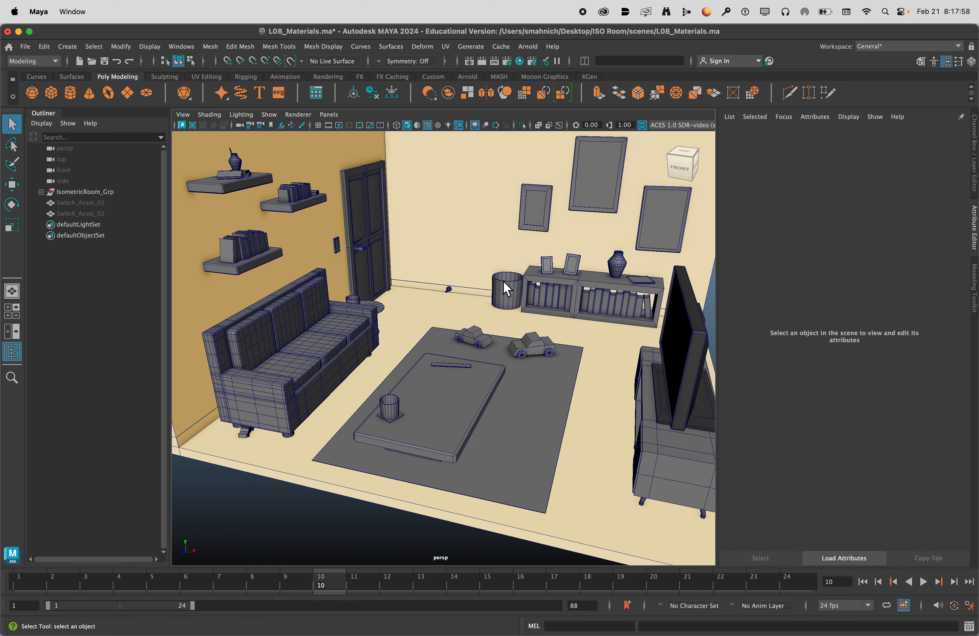
scroll(503, 280, down, 2)
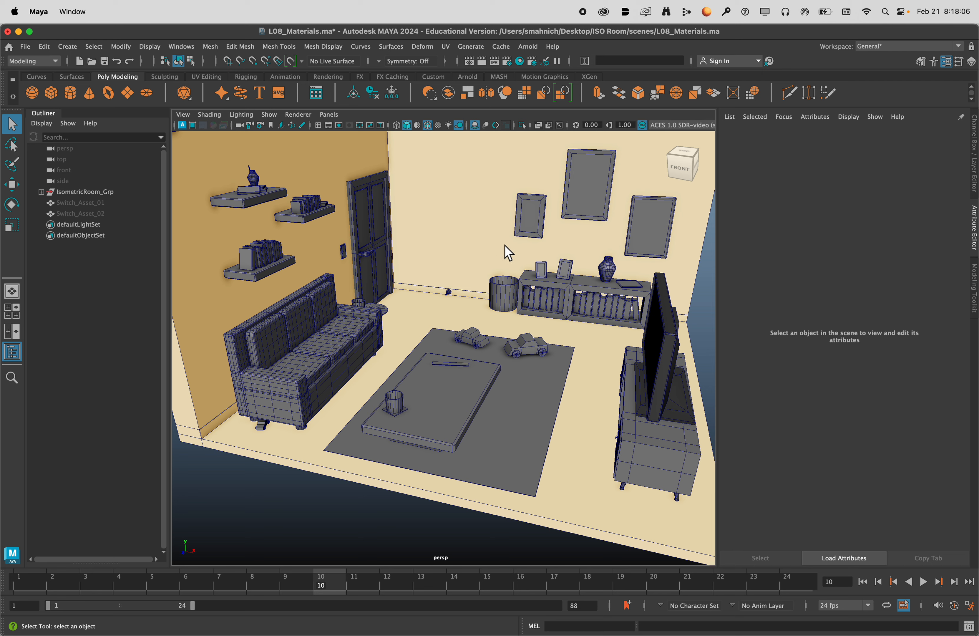
Assign a new Phong material to the vase on top of the low bookcase.
click(612, 275)
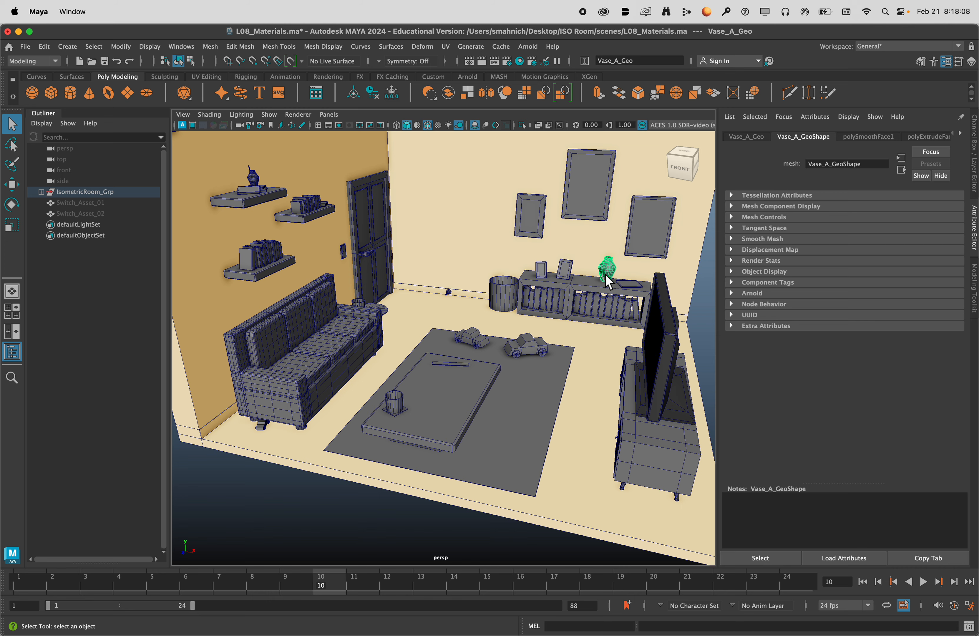
key(f)
mouse_move(472, 357)
alt+mouse_down()
mouse_move(488, 351)
mouse_move(476, 346)
mouse_move(472, 357)
alt+mouse_up()
right_click(433, 289)
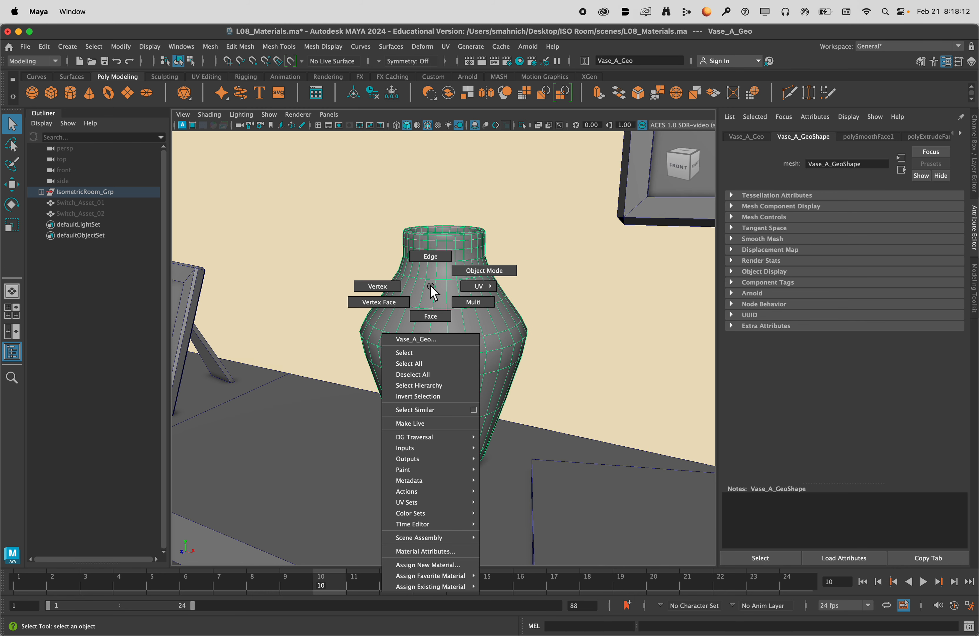
click(446, 564)
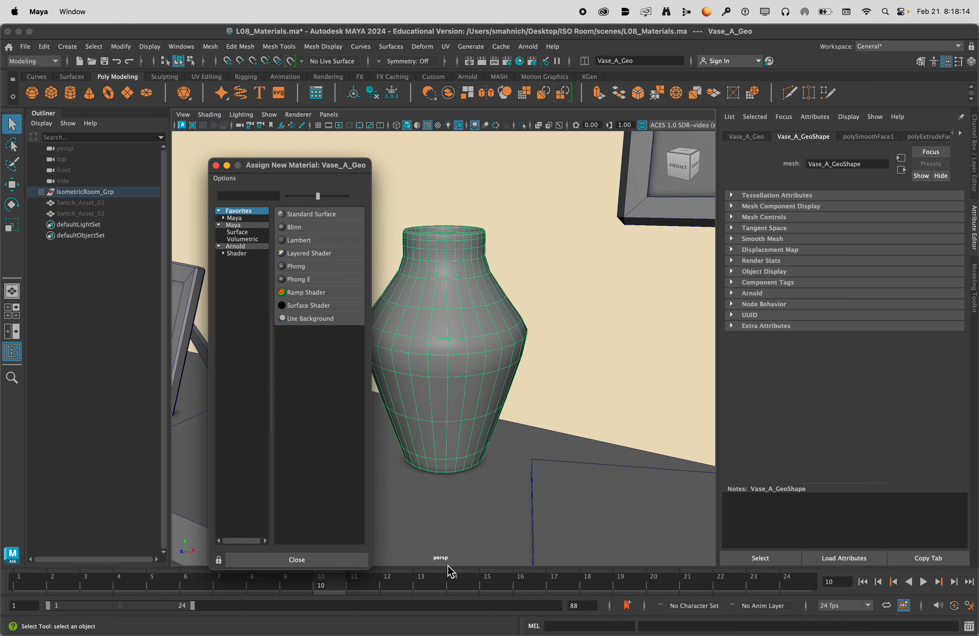
click(306, 264)
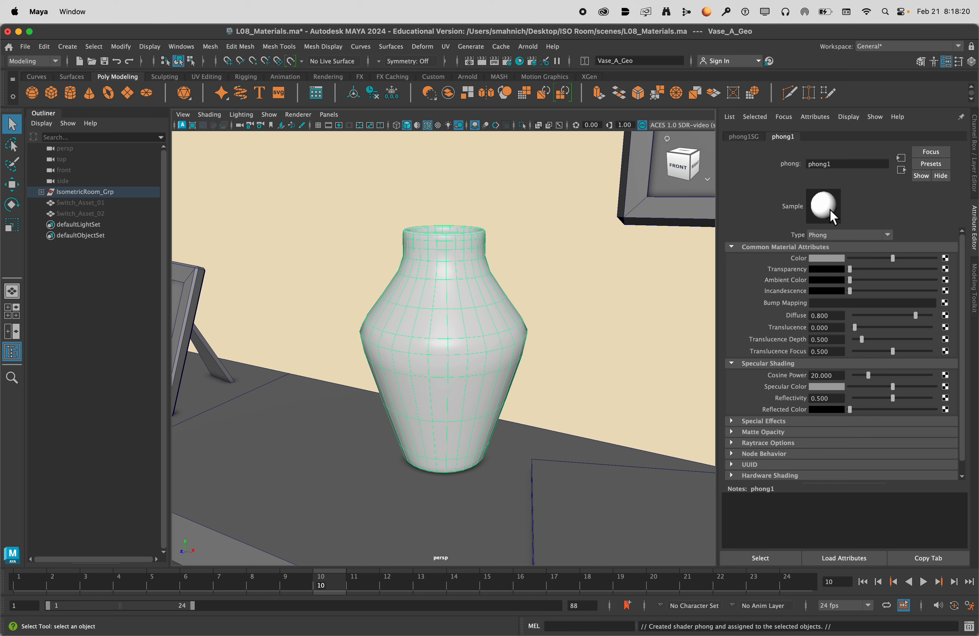
Set the vase's Phong material to an orange-red colour and rename the material Vase_Base.
click(830, 257)
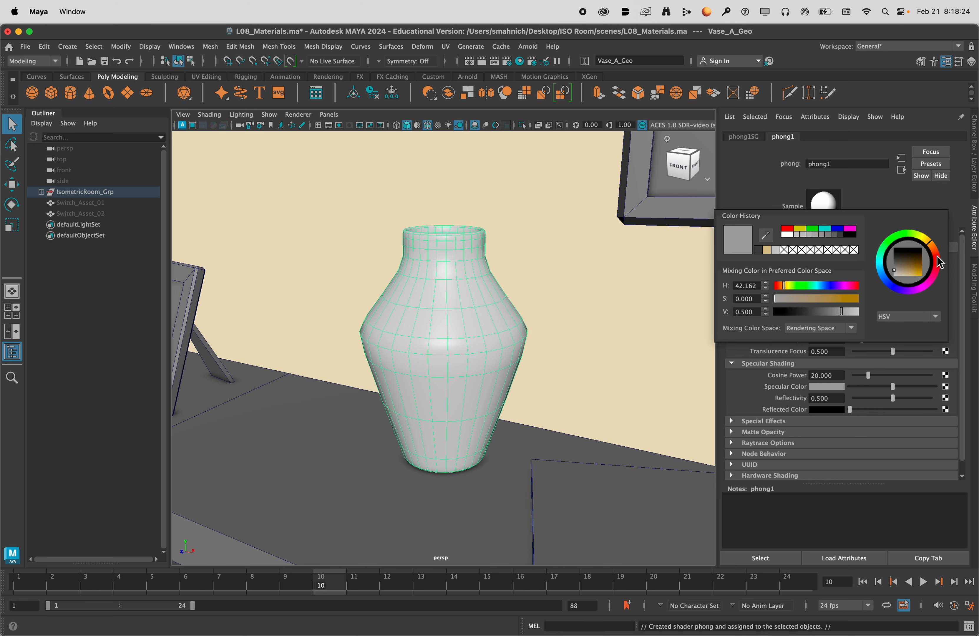
drag(939, 262, 937, 273)
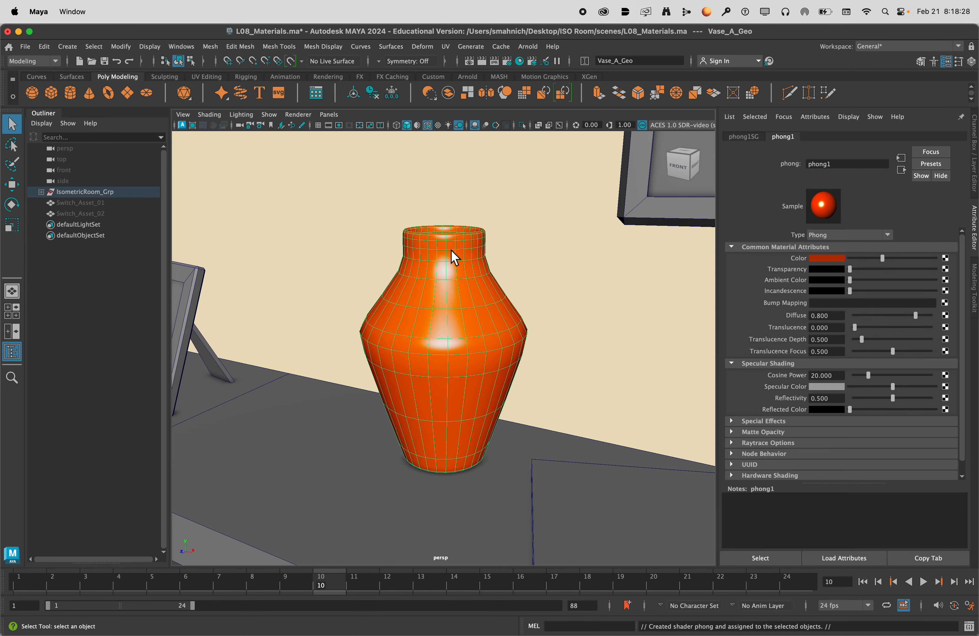
alt+drag(455, 318, 538, 284)
double_click(840, 164)
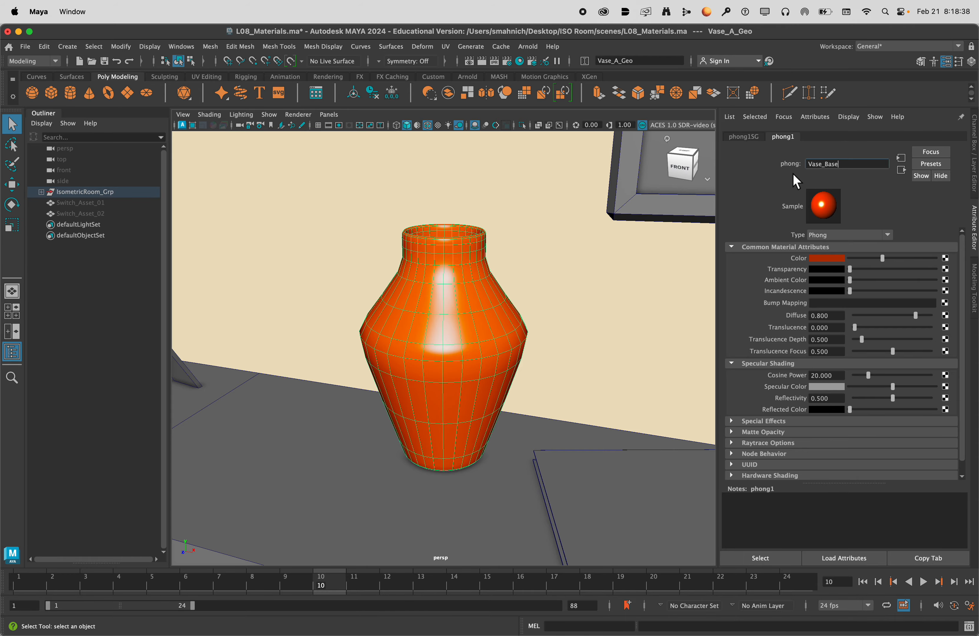
scroll(503, 343, down, 10)
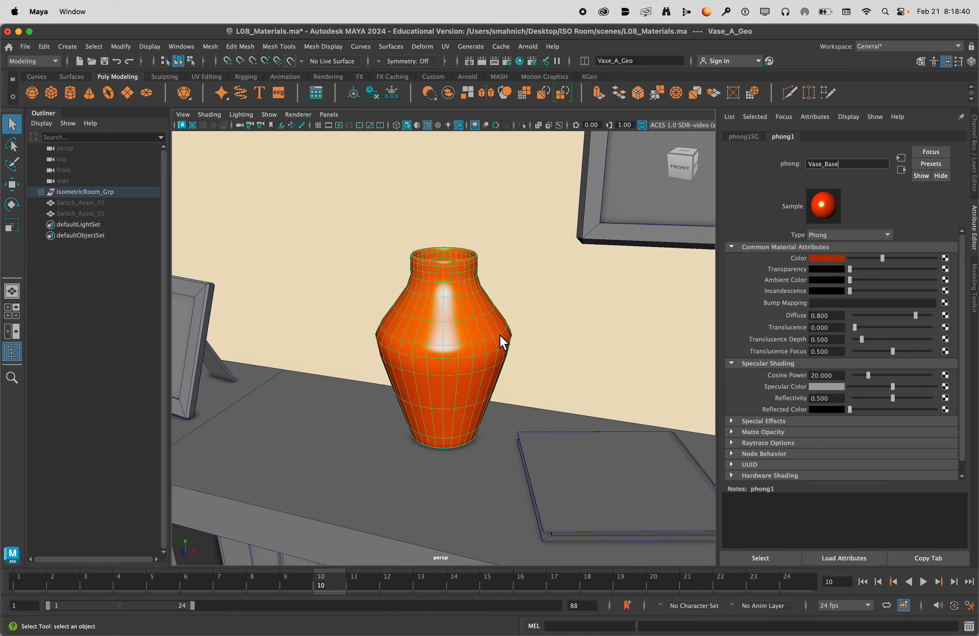
scroll(507, 341, down, 10)
click(592, 362)
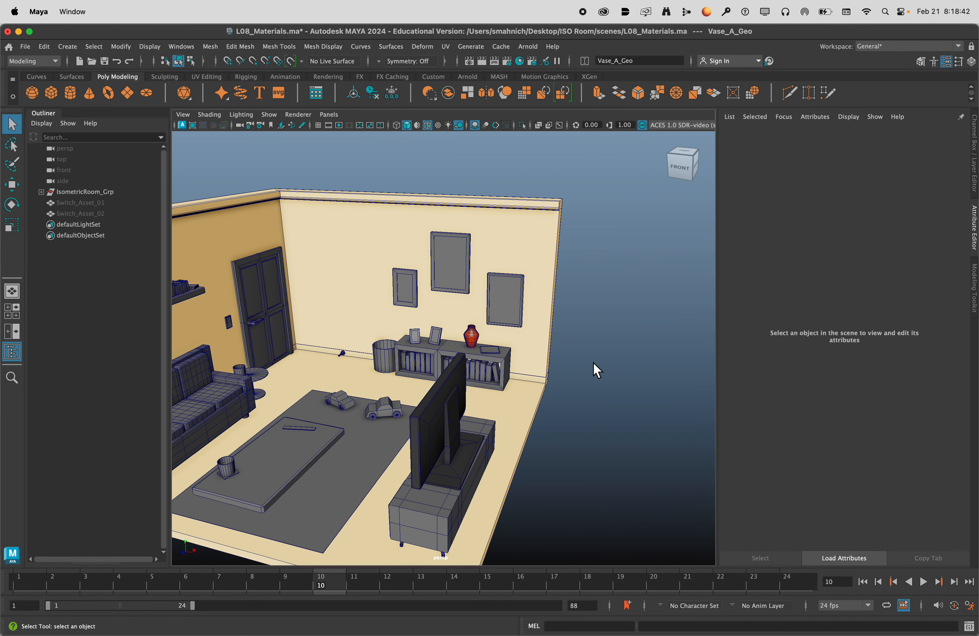
Assign the existing Vase_Base material to the vase on the highest wall shelf.
alt+drag(504, 363, 422, 366)
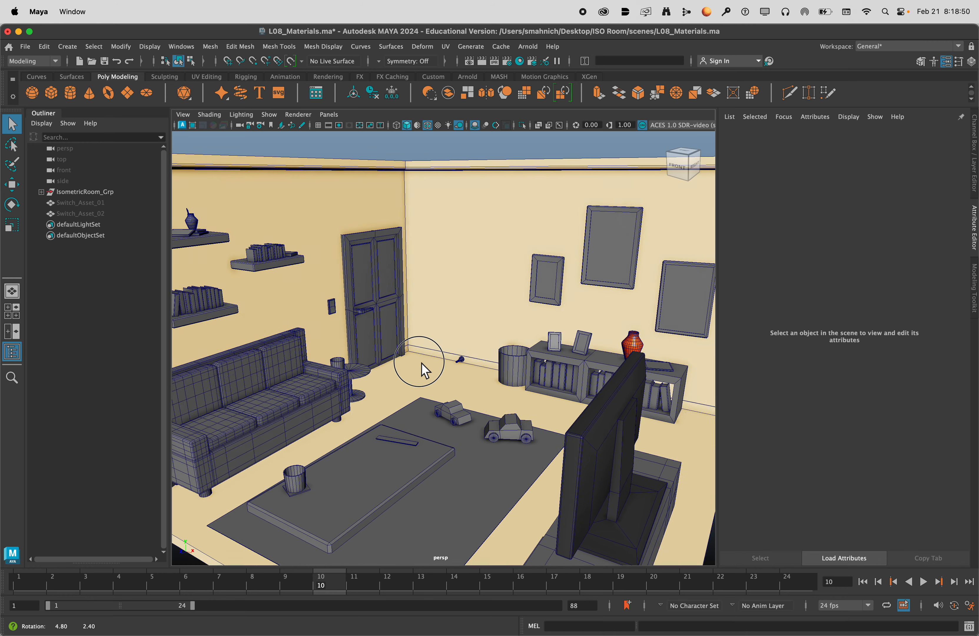
alt+right_drag(422, 367, 435, 367)
click(225, 233)
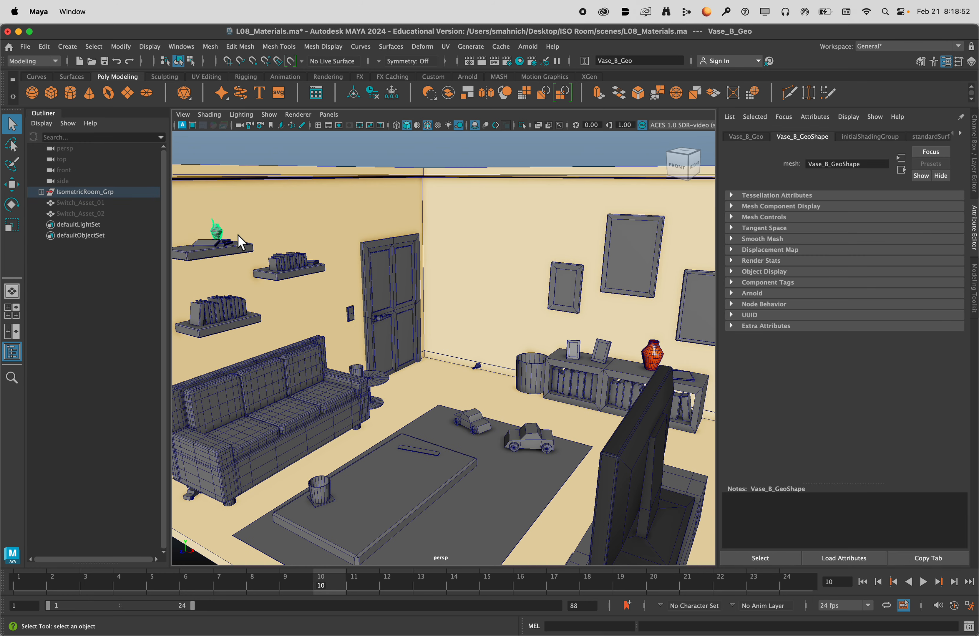
key(f)
scroll(491, 300, up, 5)
scroll(489, 301, down, 6)
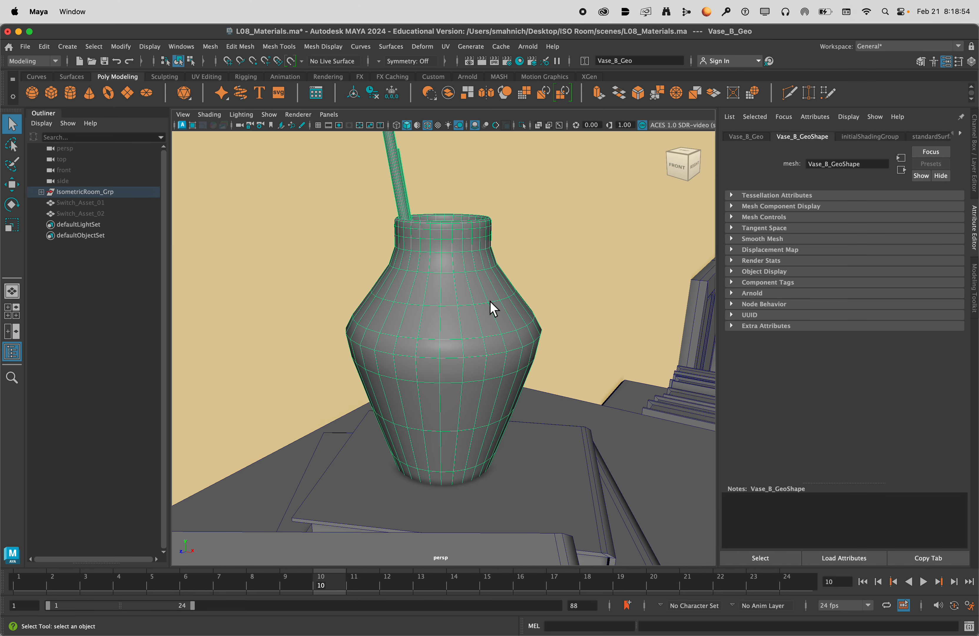
scroll(461, 339, down, 4)
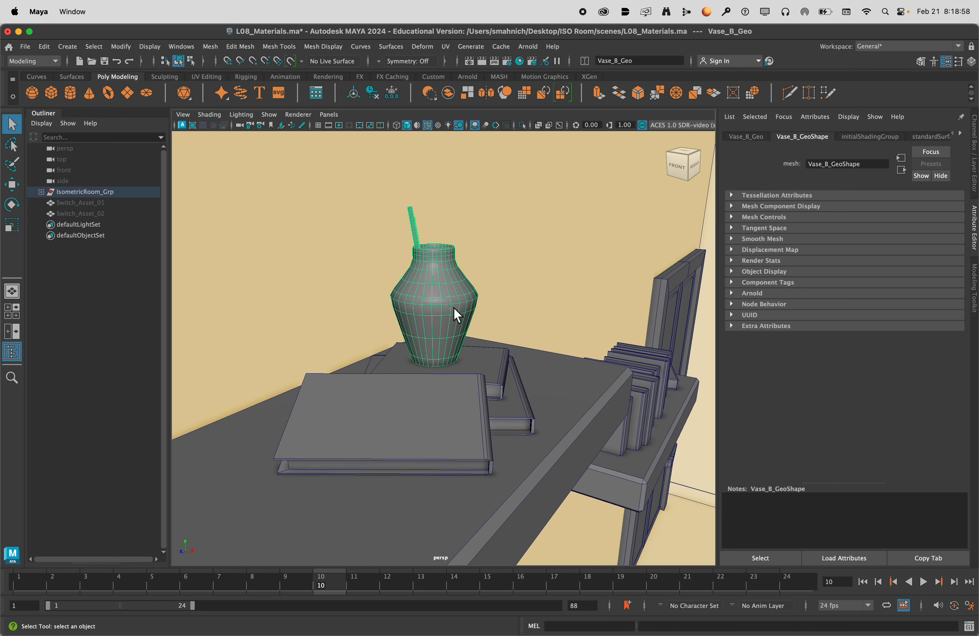
right_click(430, 291)
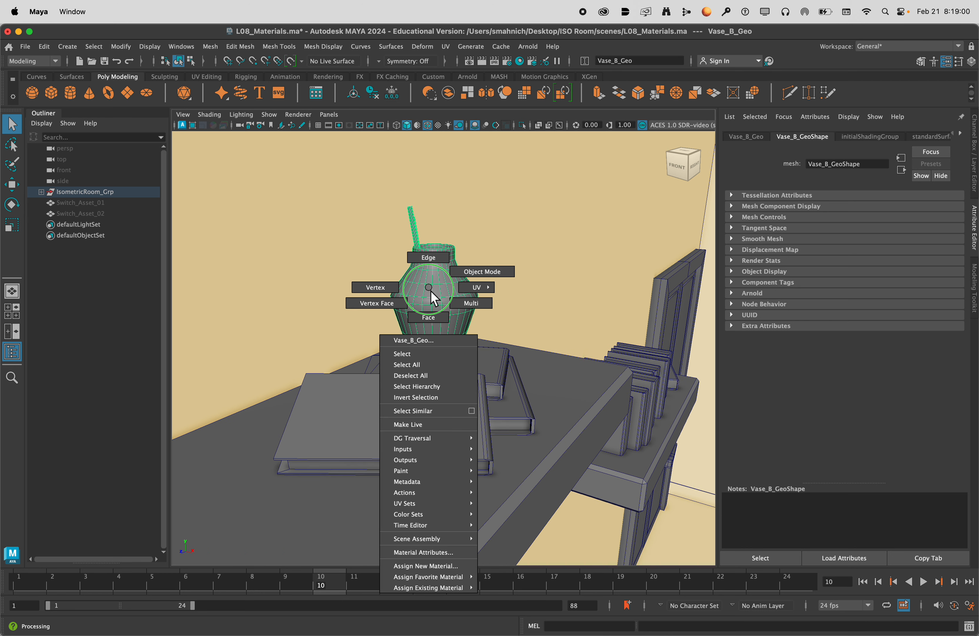
mouse_move(459, 588)
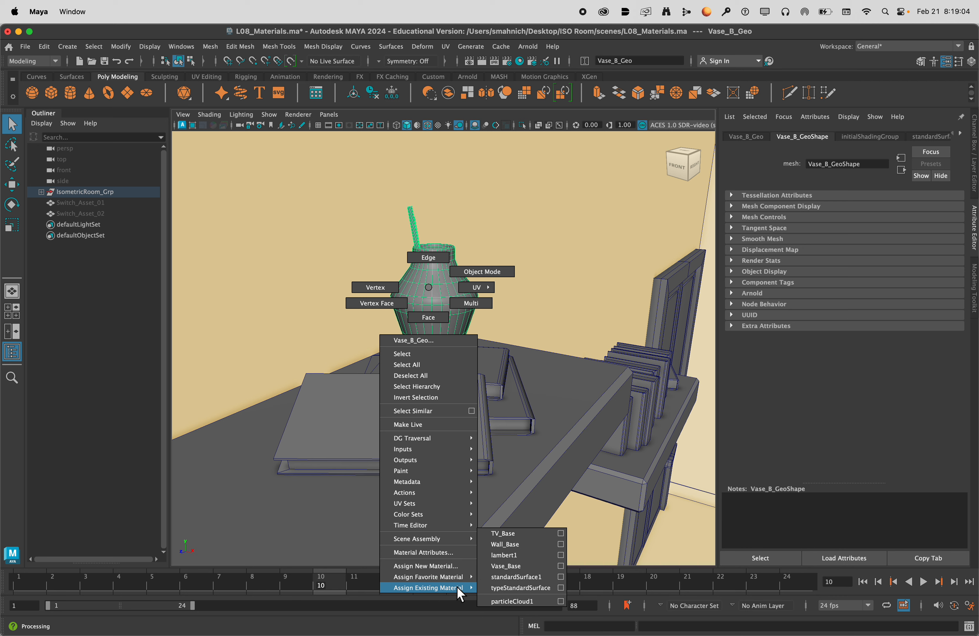
click(524, 565)
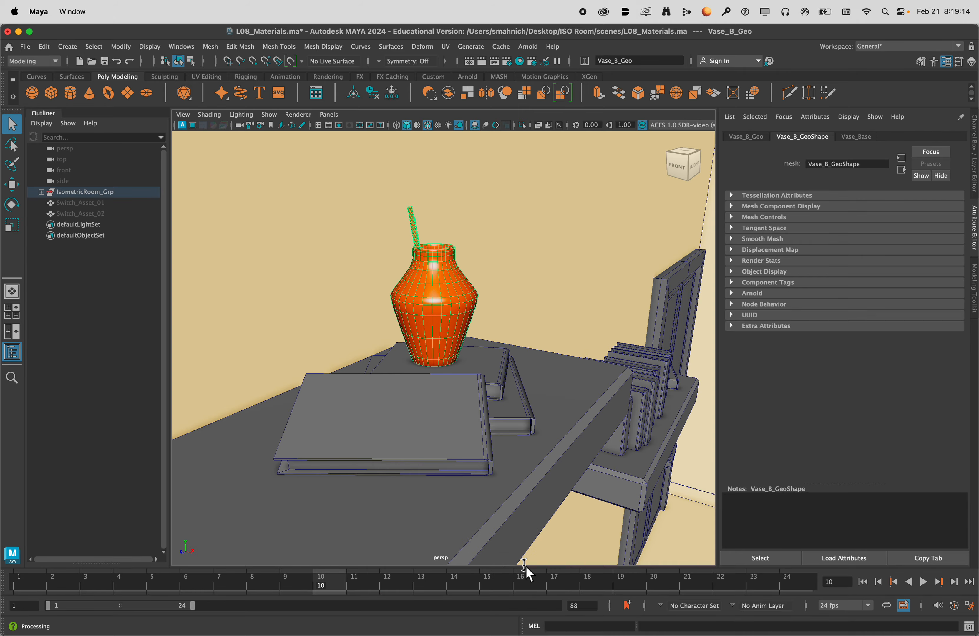
Compare the two vases sharing the Vase_Base material, on the highest wall shelf and the low bookcase.
scroll(450, 298, down, 5)
scroll(450, 299, down, 6)
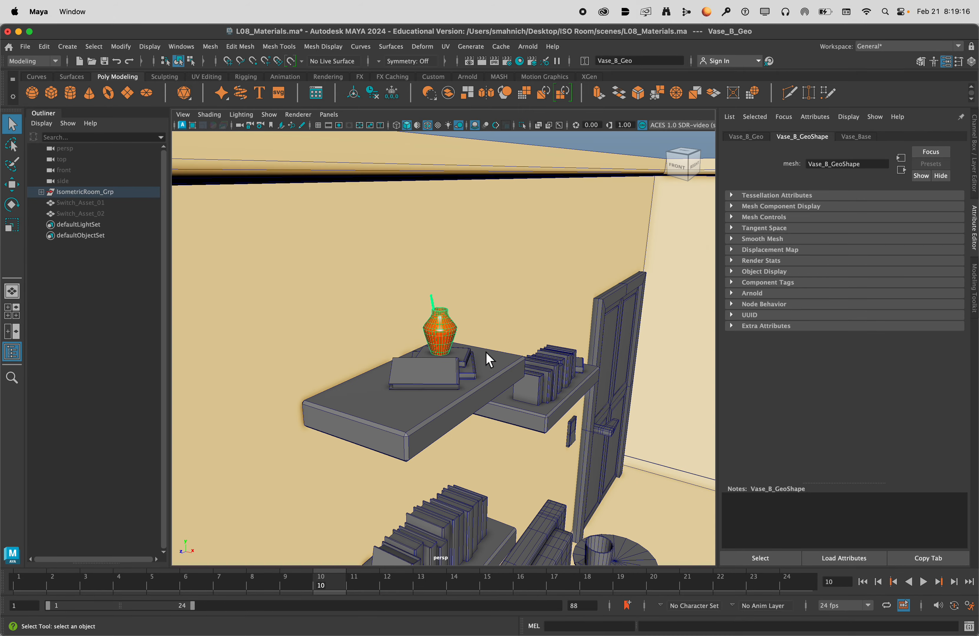
alt+middle_drag(560, 442, 2, 270)
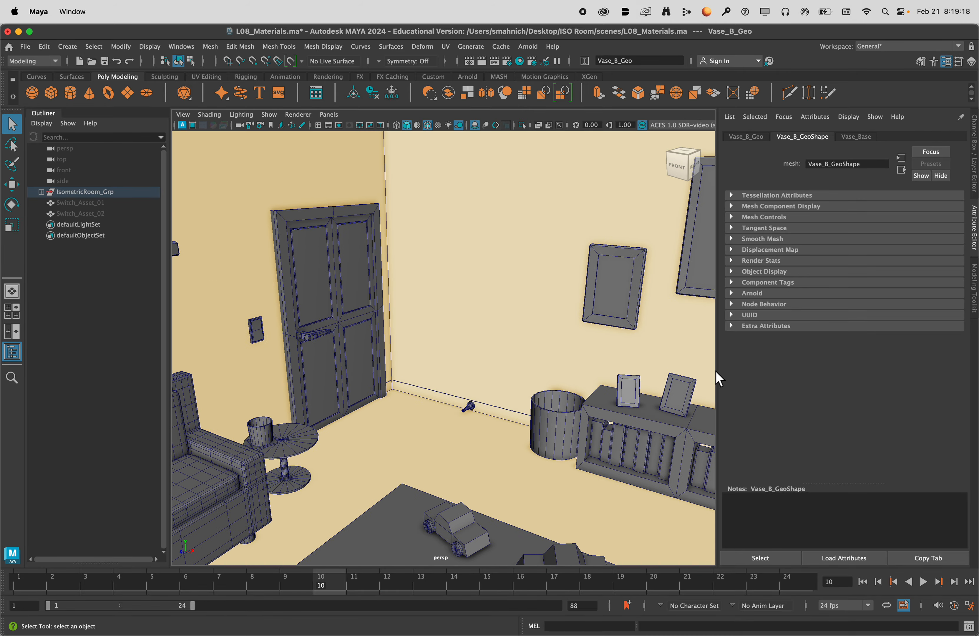
alt+middle_drag(563, 341, 732, 336)
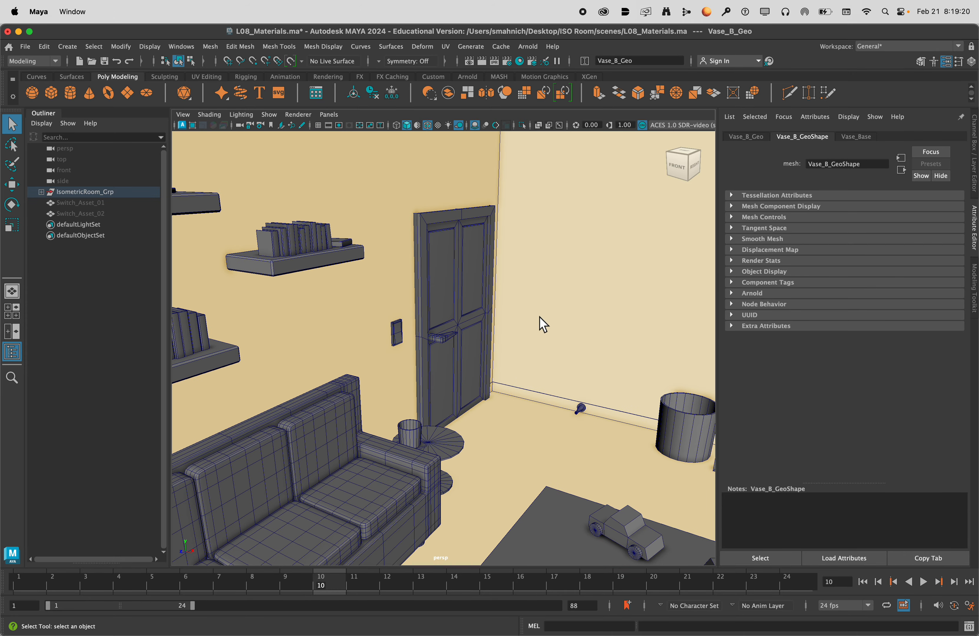
scroll(553, 314, down, 10)
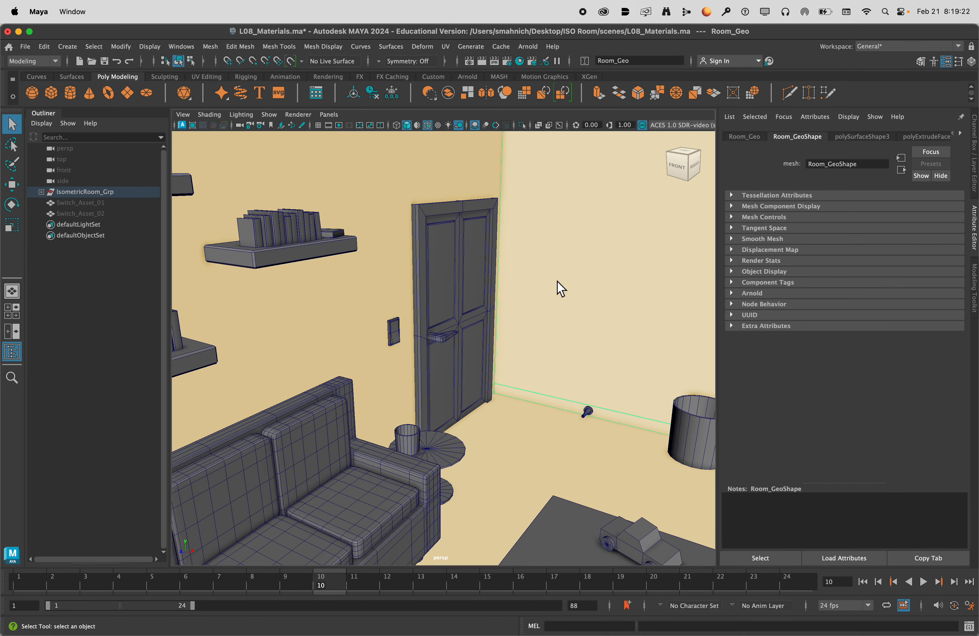
click(518, 182)
alt+drag(530, 349, 387, 317)
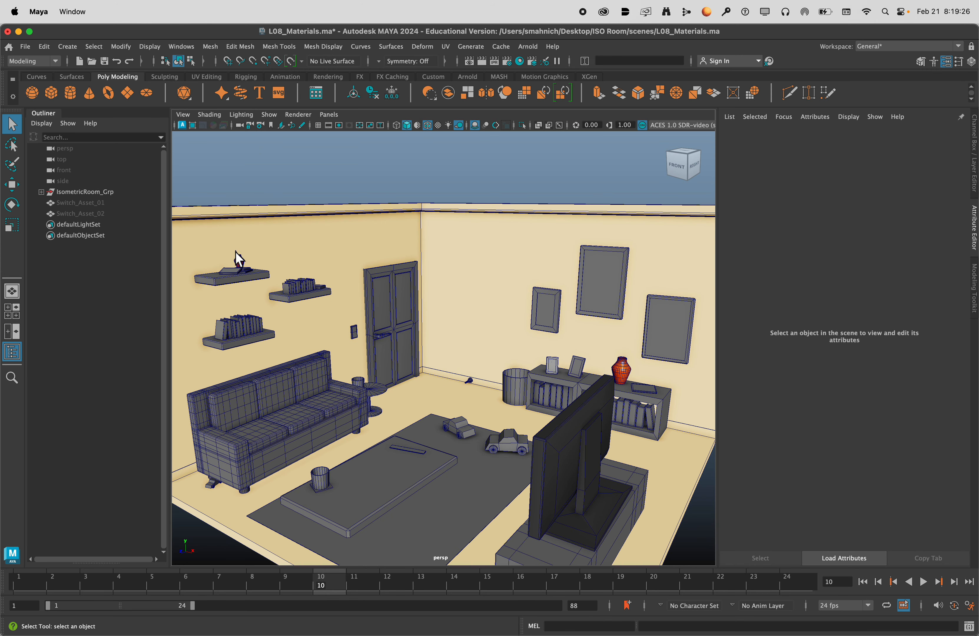
click(240, 262)
click(631, 377)
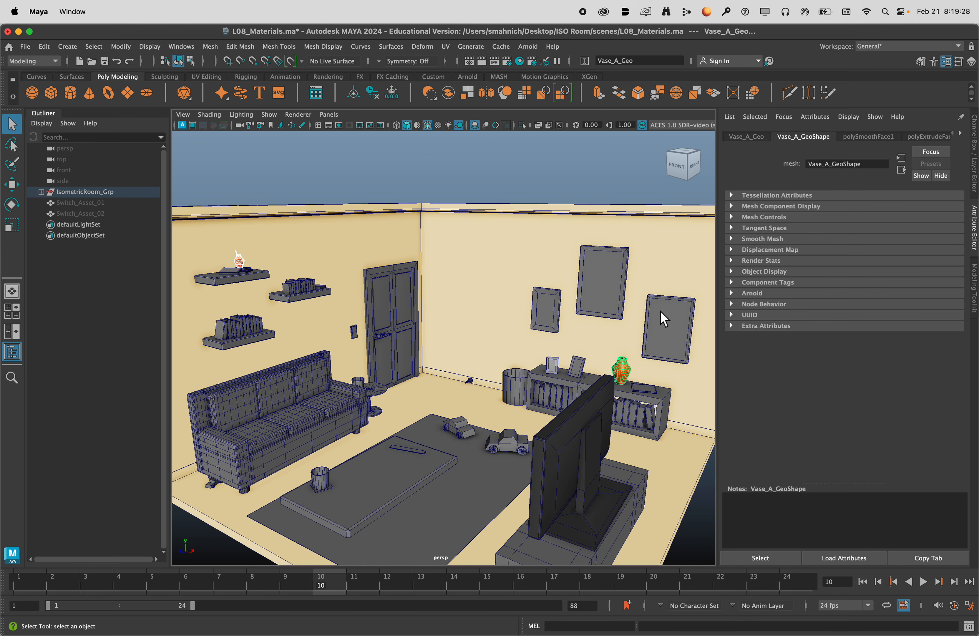
click(580, 180)
Change the colour of the Vase_Base material shared by both vases to pure blue.
click(631, 377)
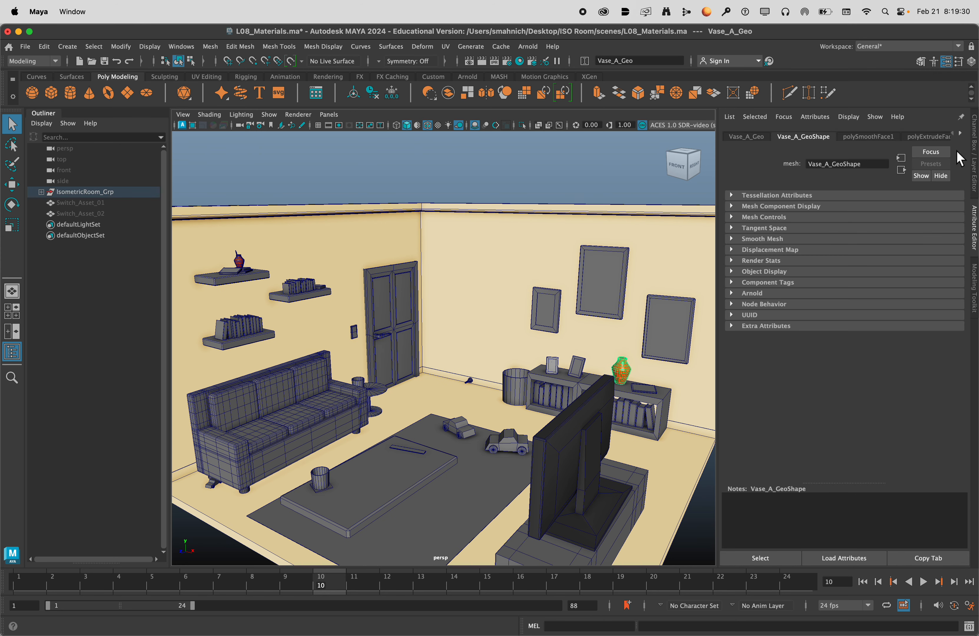
click(960, 134)
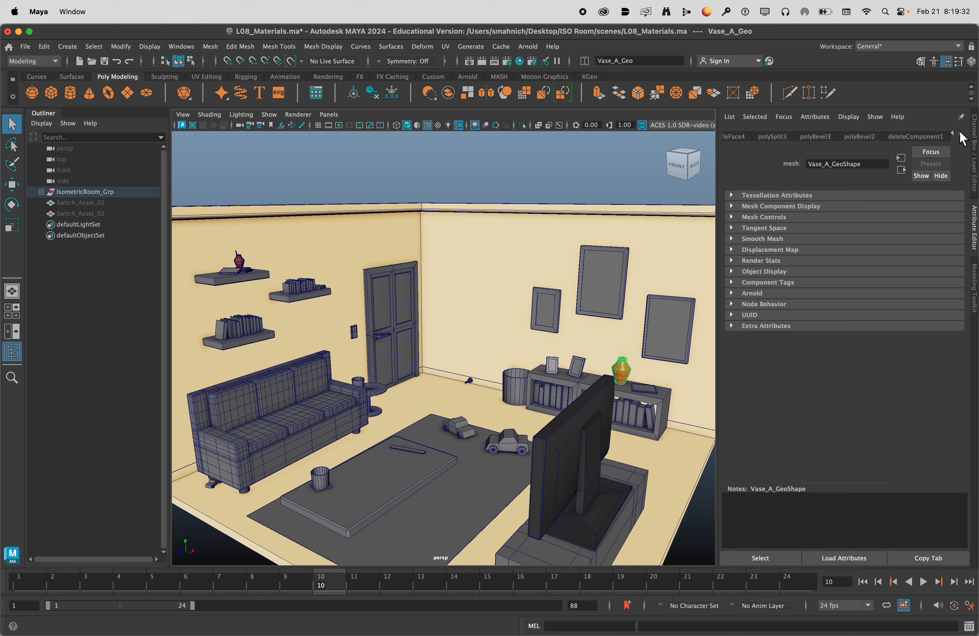
click(960, 133)
click(930, 136)
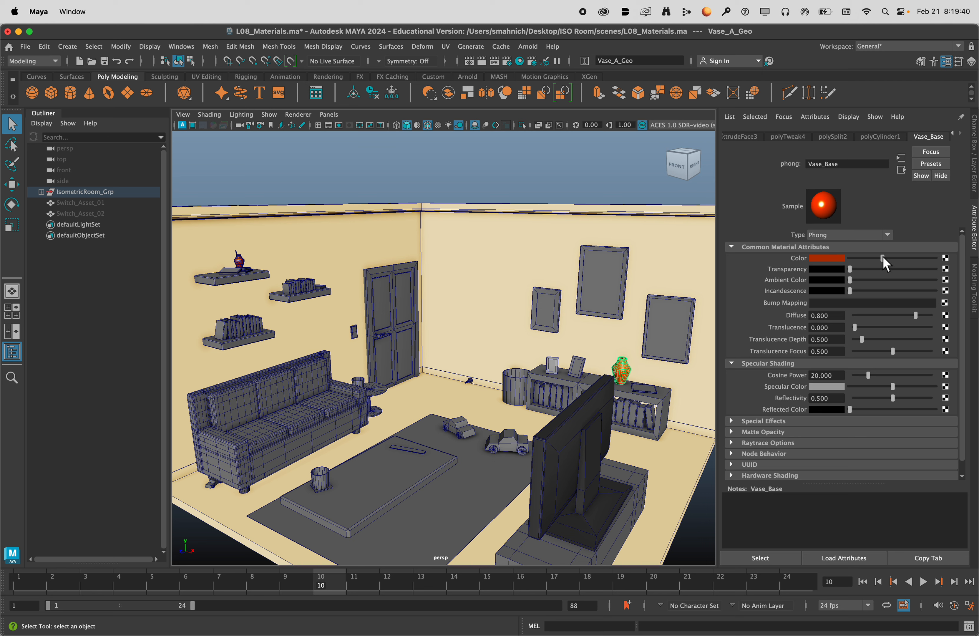
click(826, 262)
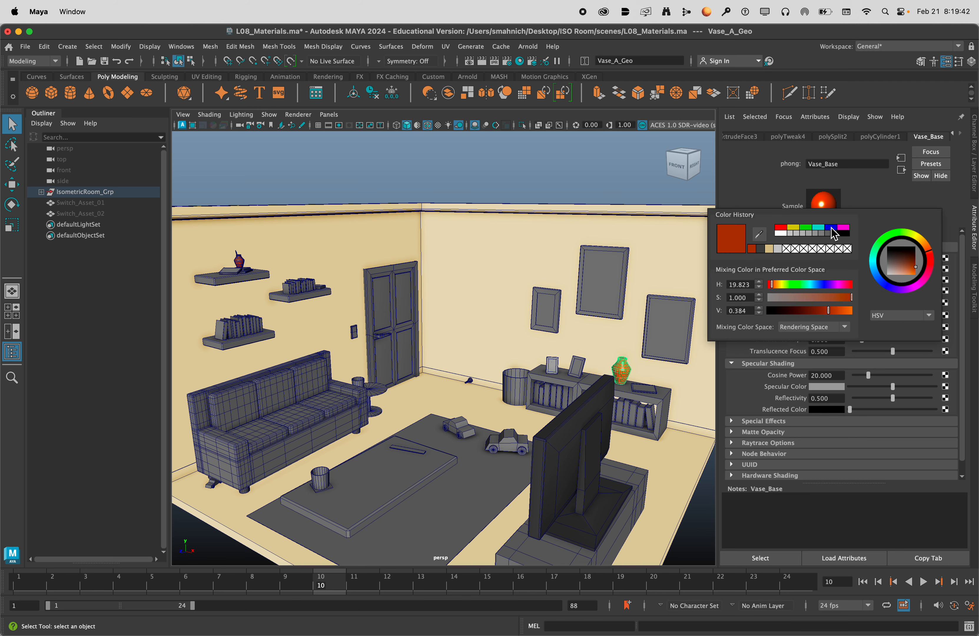
click(832, 229)
click(594, 192)
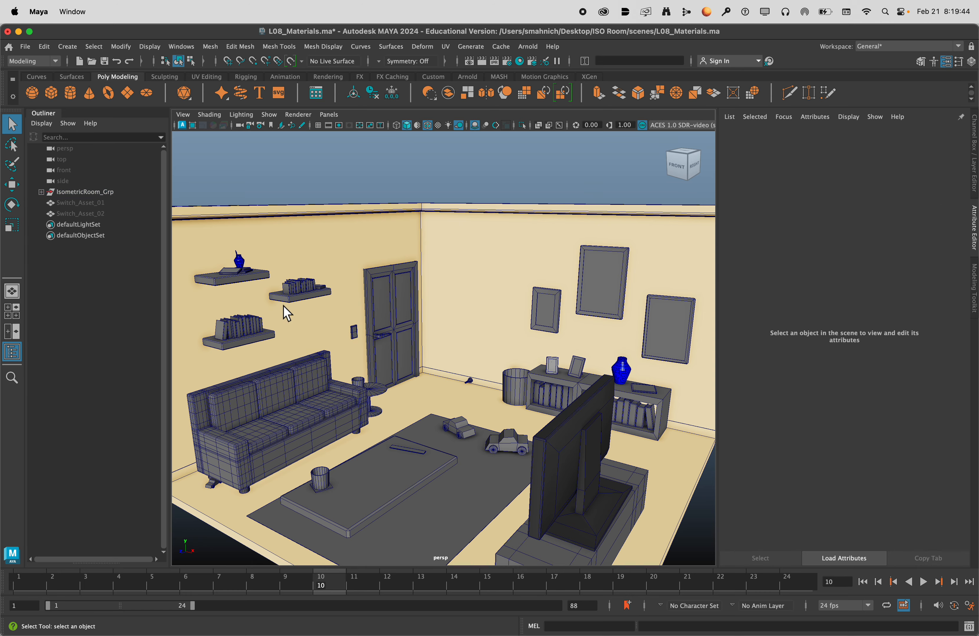
Frame the shelf vase and the bookcase vase in turn to inspect the blue Vase_Base material on each.
click(238, 261)
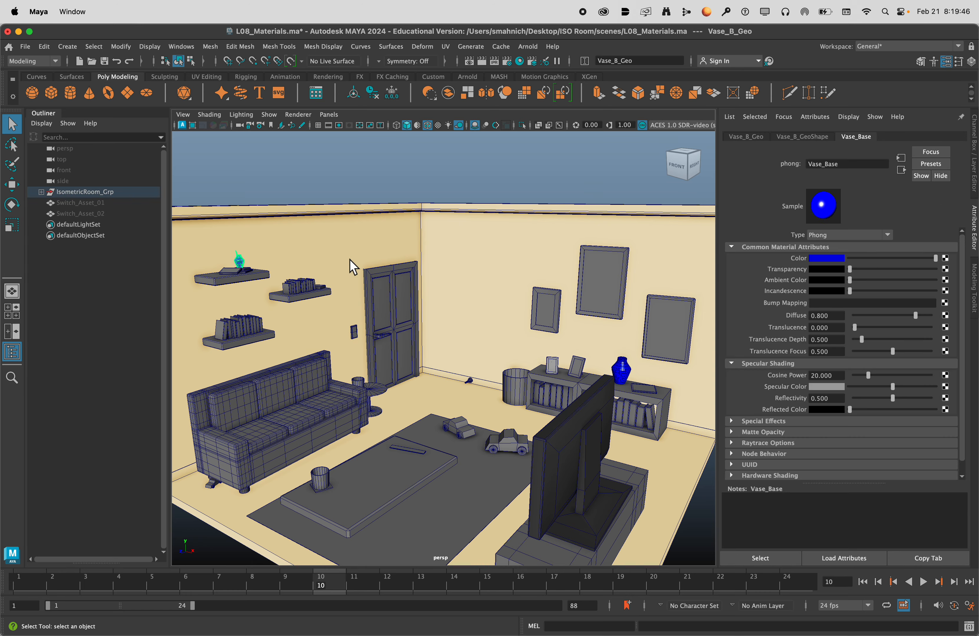
key(f)
scroll(507, 280, down, 6)
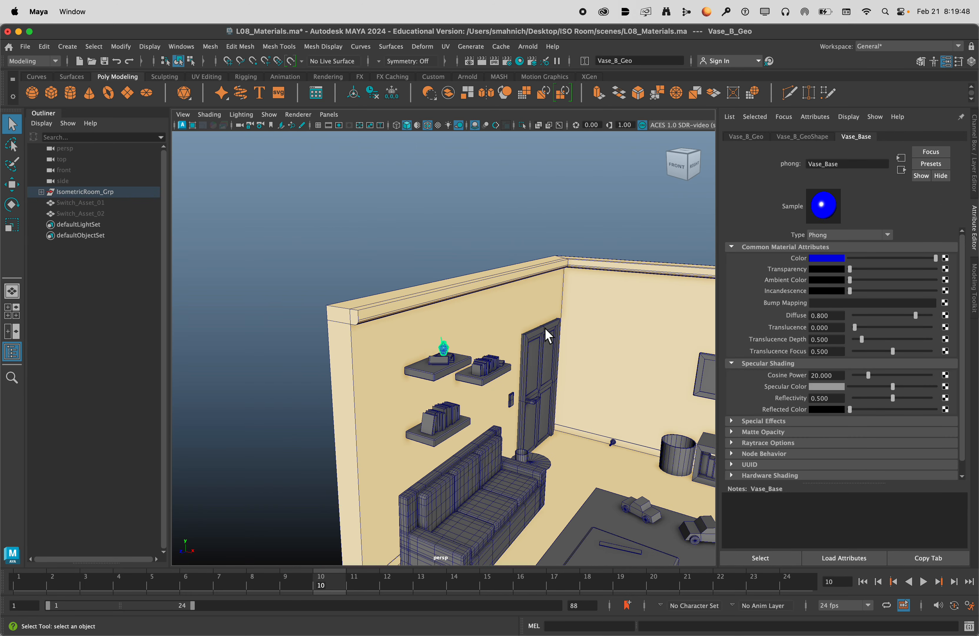
key(a)
click(563, 333)
key(f)
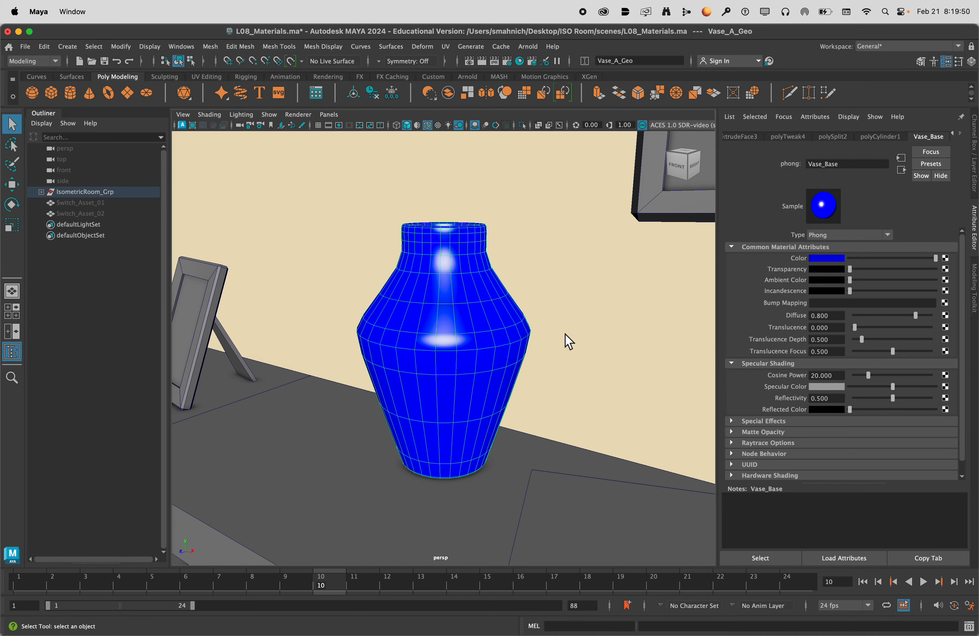
scroll(565, 335, up, 3)
scroll(562, 335, down, 10)
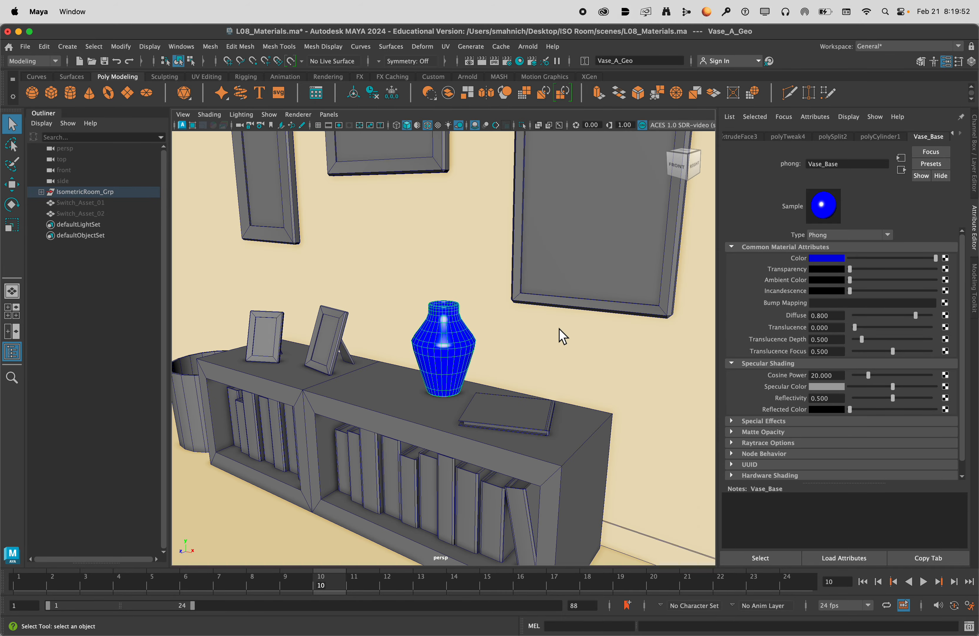
click(603, 364)
alt+drag(603, 365, 450, 364)
Pick a book on each of the two wall shelves with book rows, and clear the selection.
scroll(426, 325, up, 8)
click(228, 313)
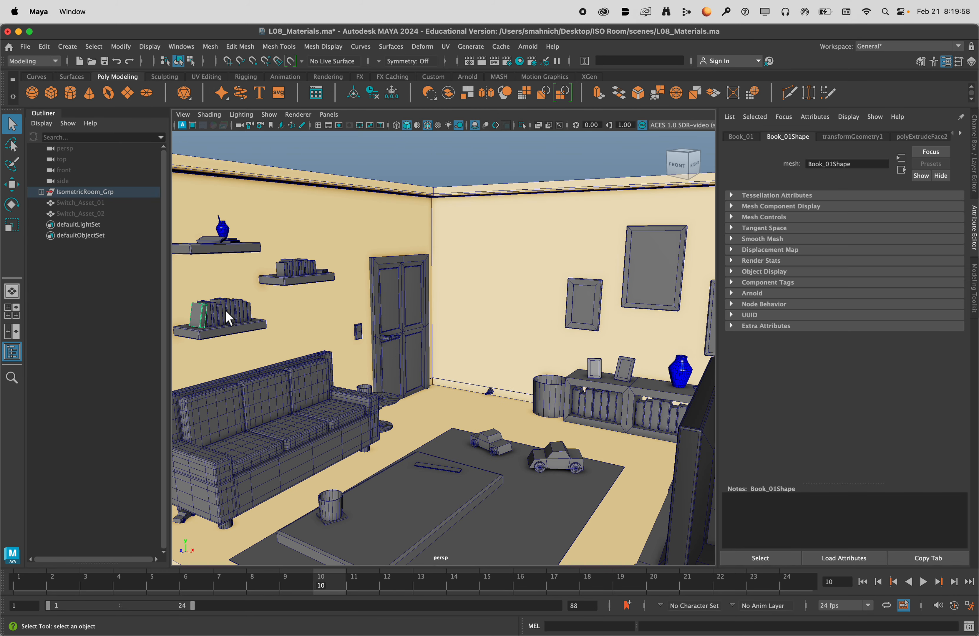
click(288, 271)
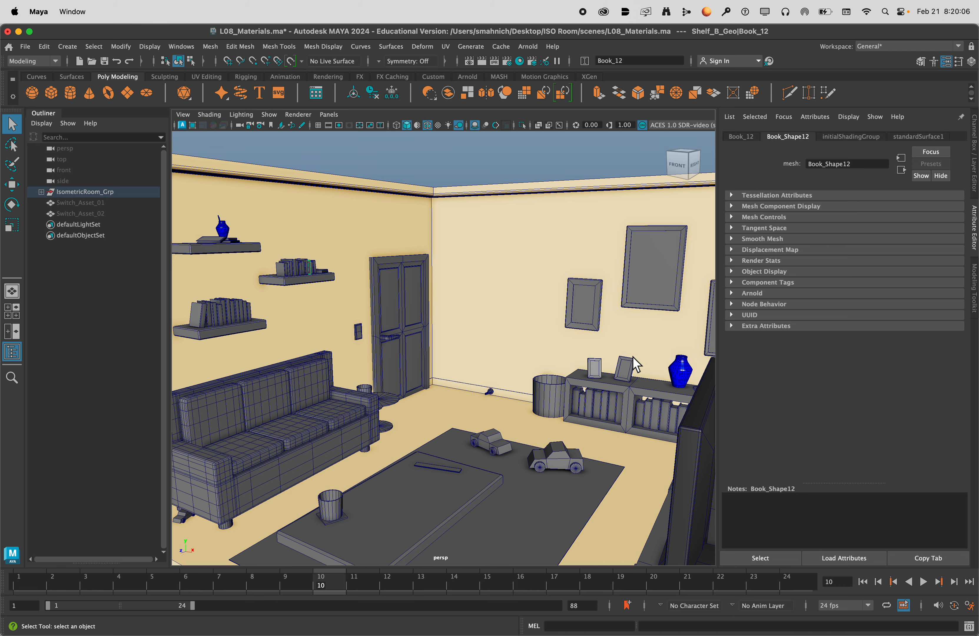
scroll(501, 361, down, 10)
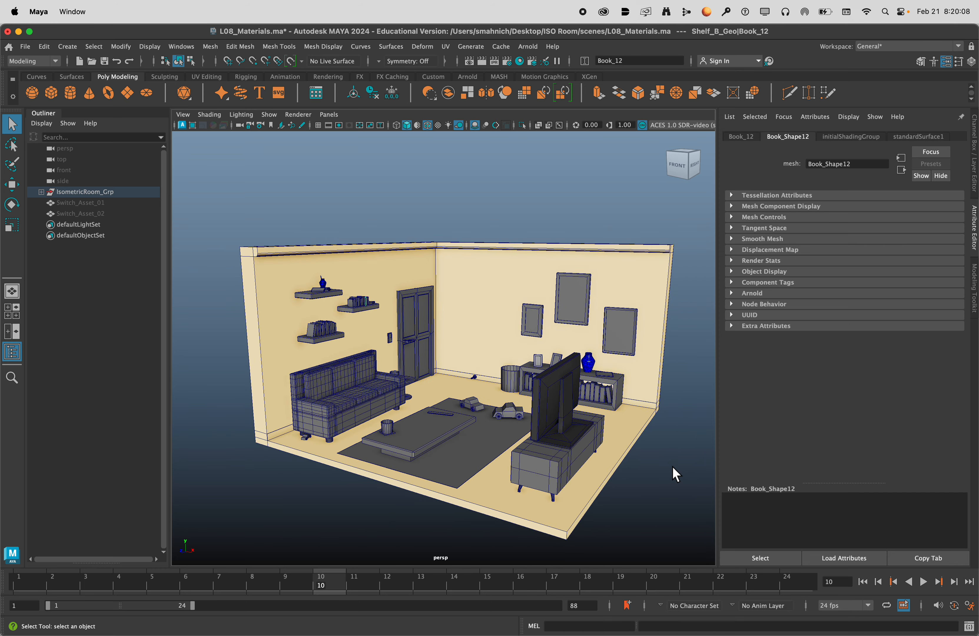
click(675, 474)
Examine the front of the TV, its screen and the TV stand from several angles.
scroll(481, 367, up, 2)
scroll(481, 366, up, 4)
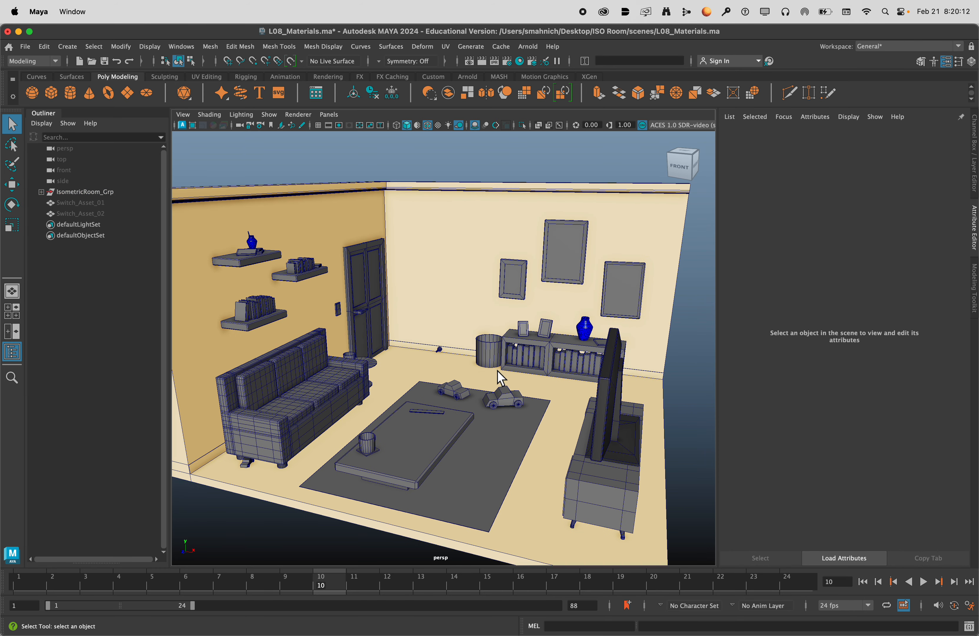
scroll(516, 369, up, 2)
alt+drag(521, 369, 568, 358)
alt+middle_drag(568, 358, 367, 389)
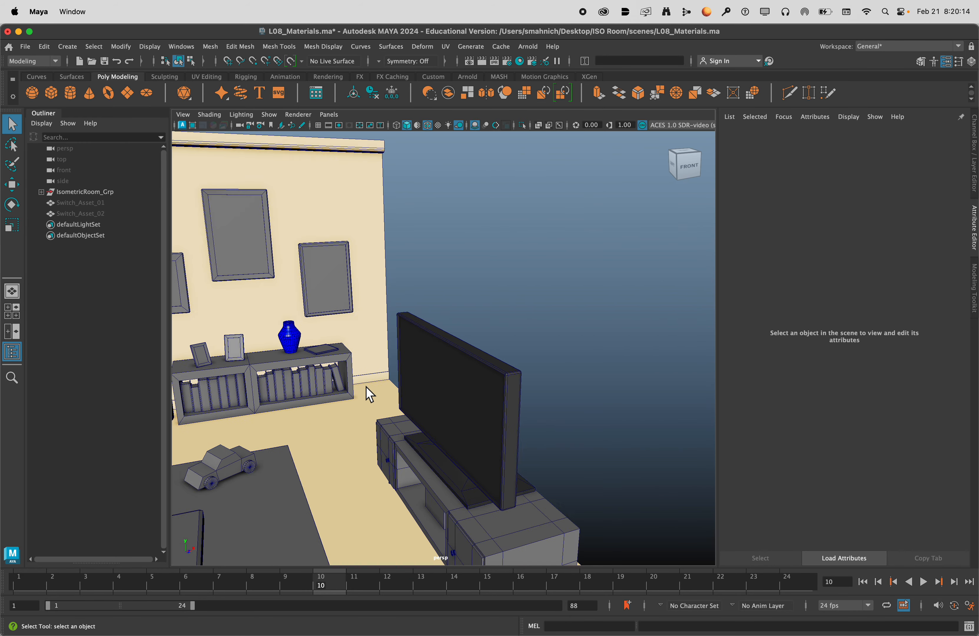
scroll(369, 391, up, 2)
alt+drag(400, 411, 448, 412)
alt+middle_drag(526, 425, 408, 417)
alt+drag(408, 417, 356, 398)
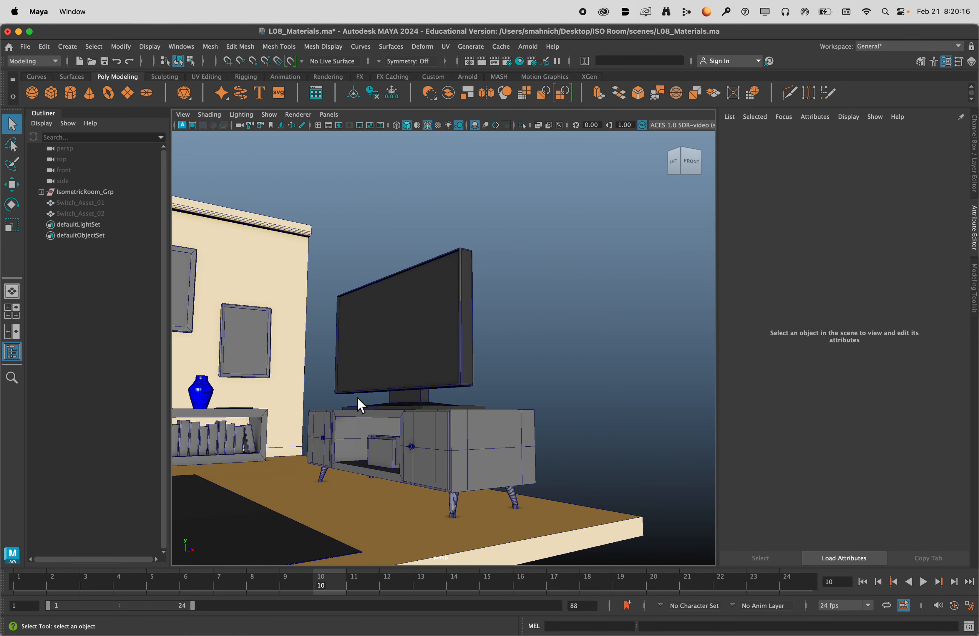
alt+middle_drag(375, 399, 451, 449)
scroll(451, 443, up, 4)
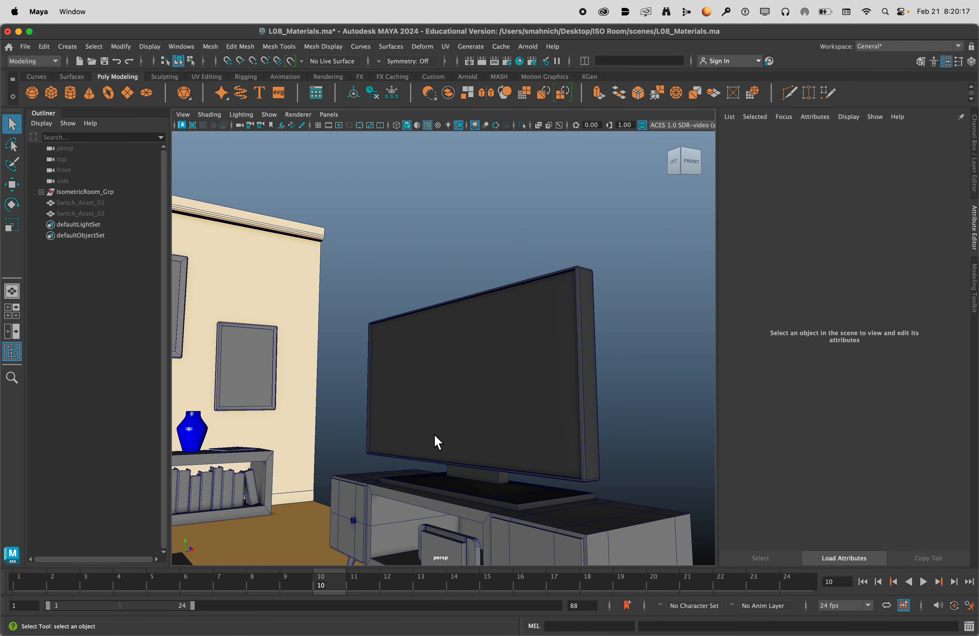
Select a checkerboard pattern of faces in two rows on the upper body of the low bookcase's vase.
click(203, 427)
key(f)
alt+drag(565, 401, 447, 312)
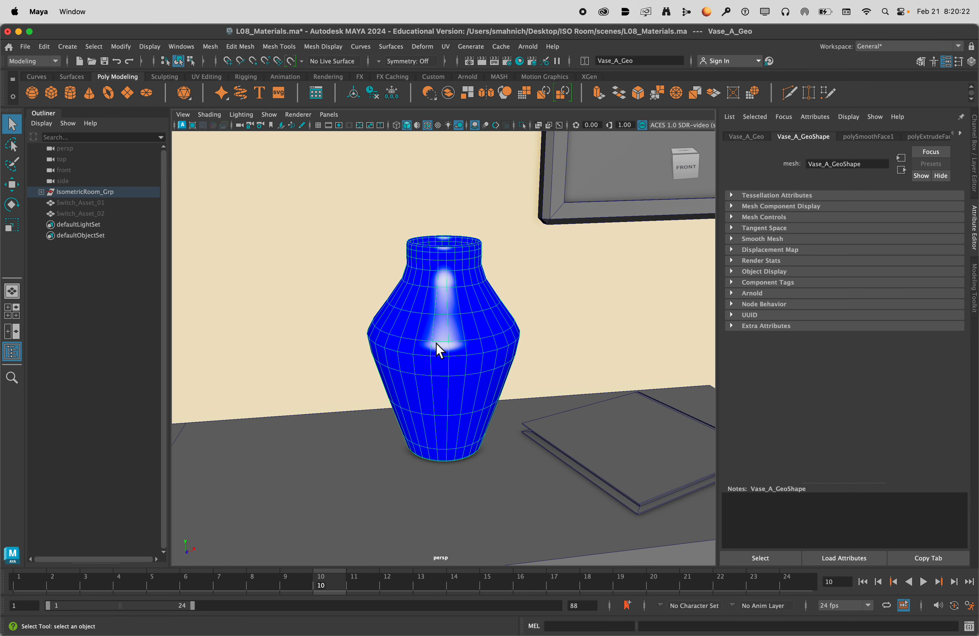
right_drag(450, 301, 454, 334)
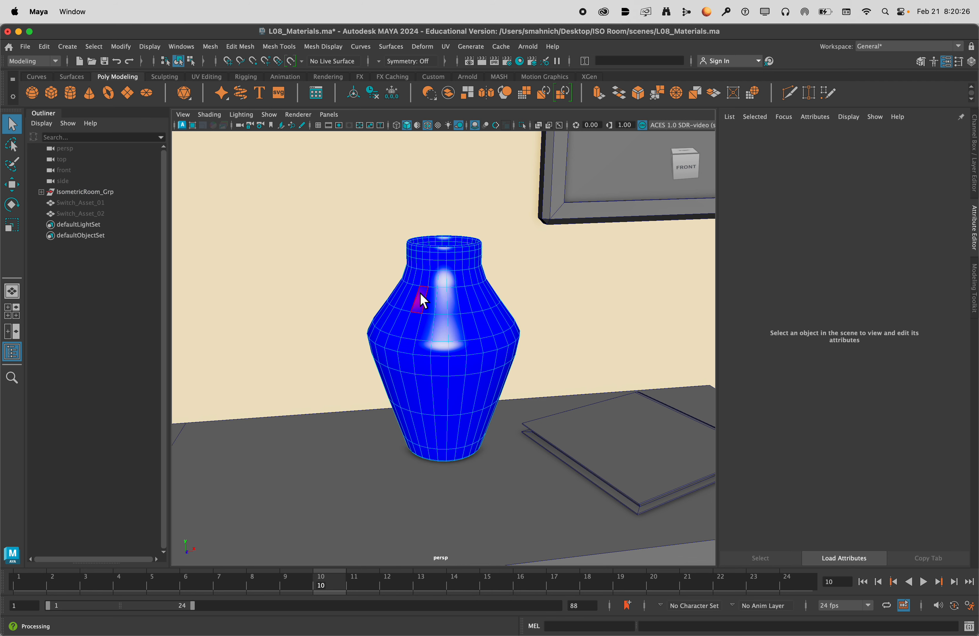
click(421, 298)
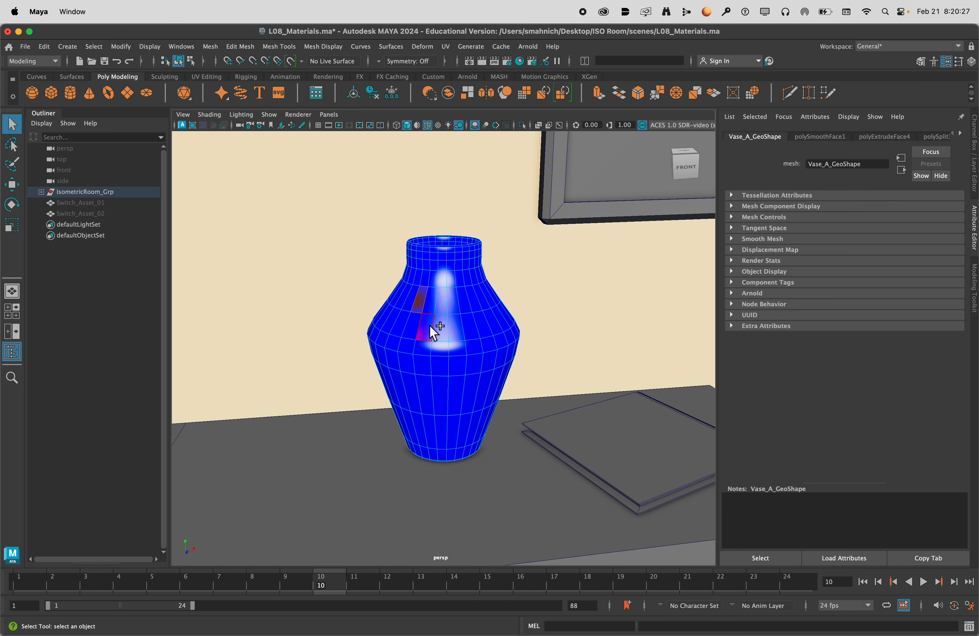
shift+click(443, 306)
shift+click(462, 324)
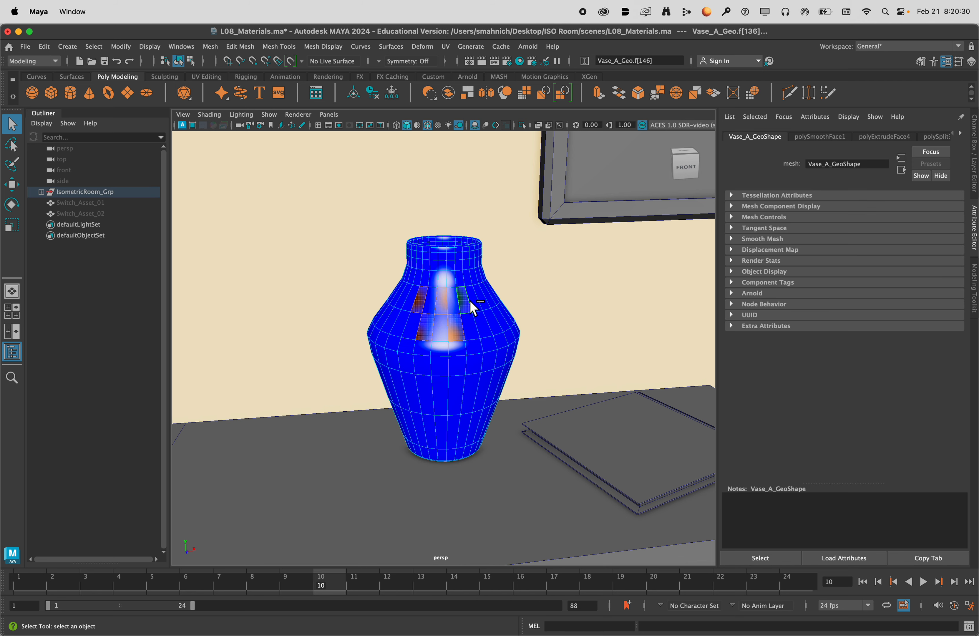
shift+click(484, 321)
scroll(491, 321, up, 6)
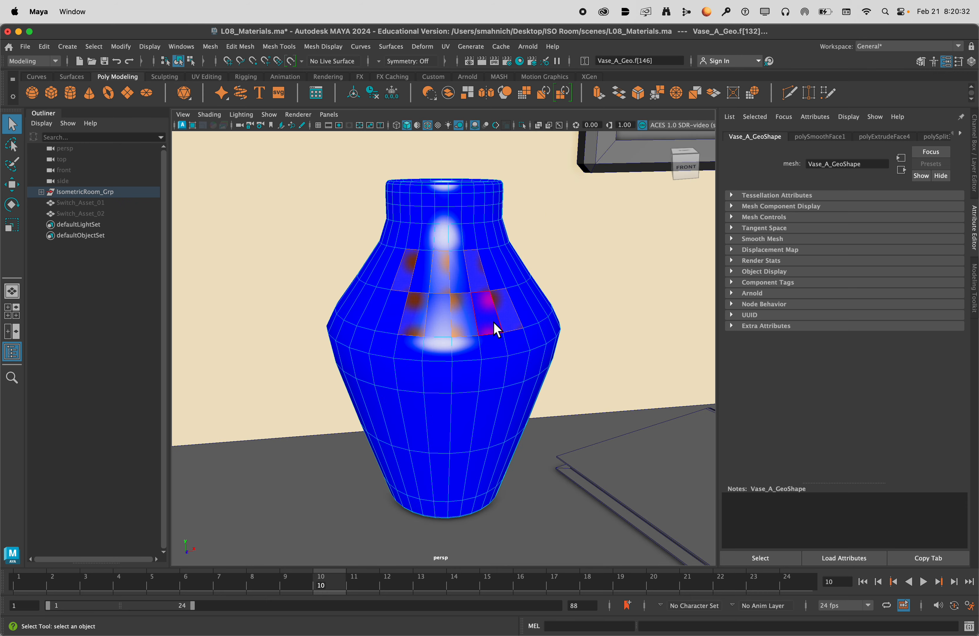
scroll(501, 313, down, 3)
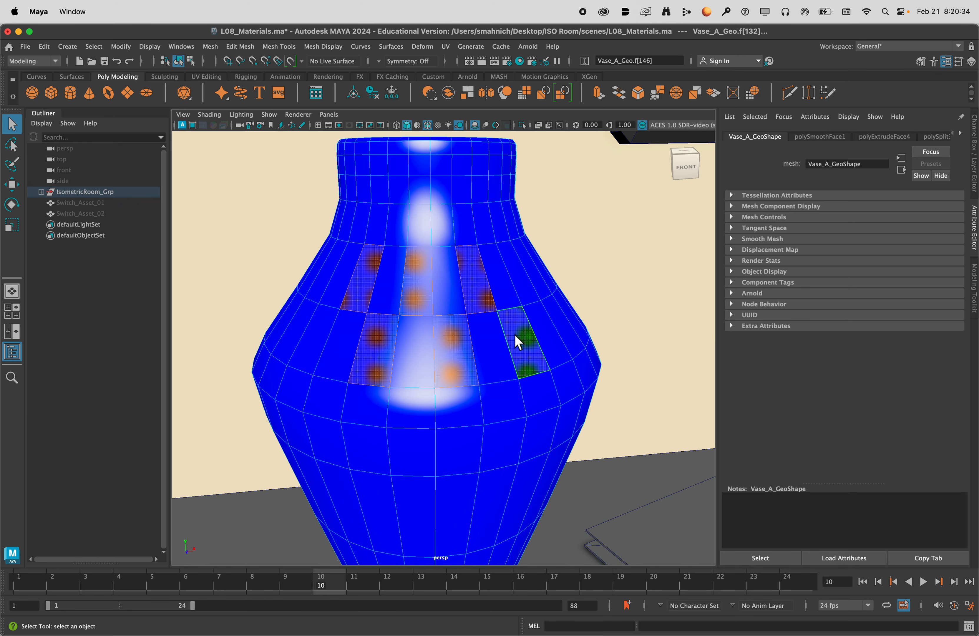
Assign a grey material to the selected checkerboard faces on the bookcase vase, and clear the selection.
right_drag(513, 300, 618, 536)
alt+drag(541, 380, 499, 396)
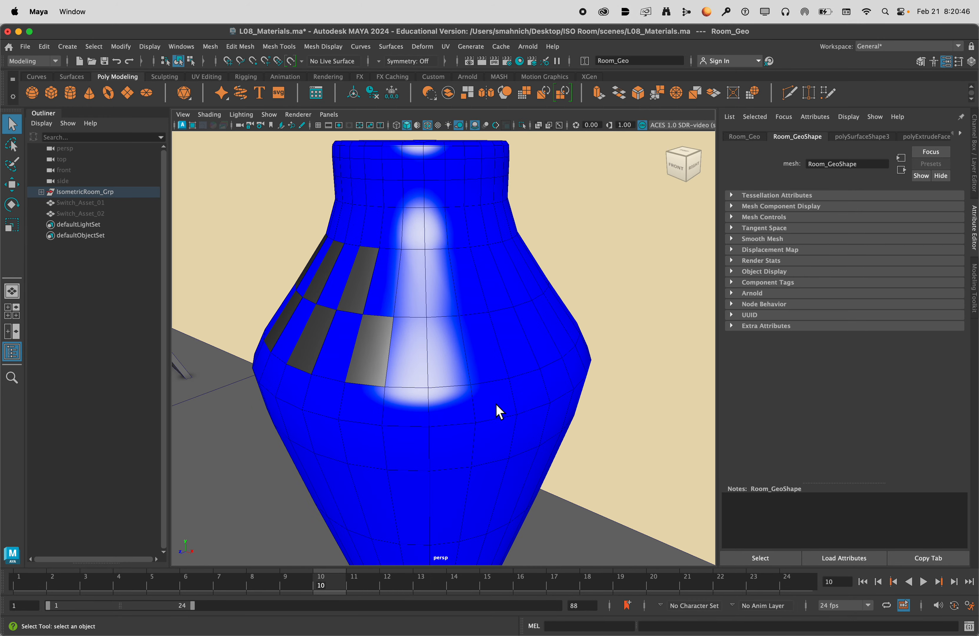
scroll(495, 411, down, 10)
scroll(579, 448, down, 10)
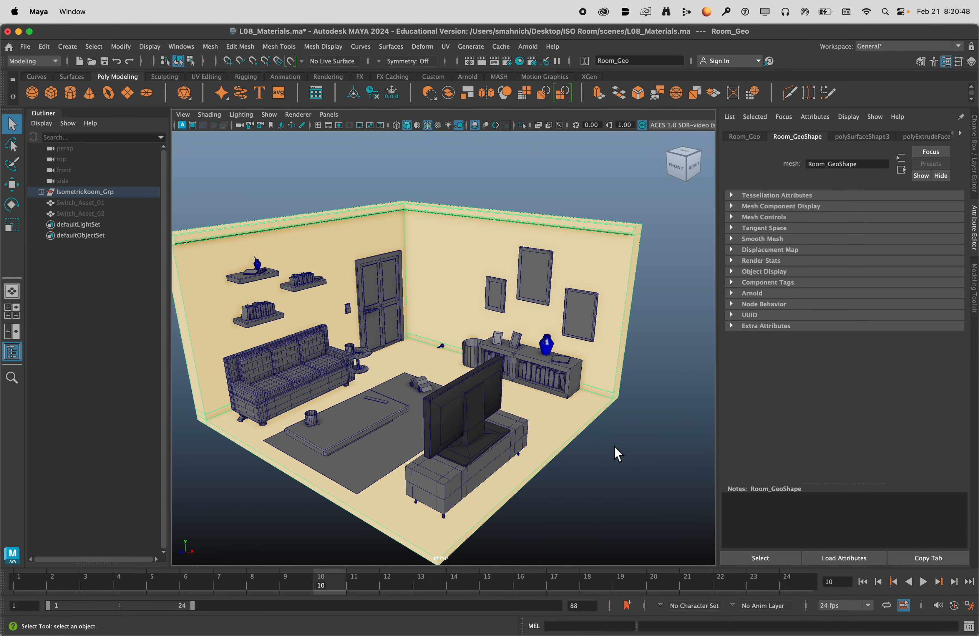
click(592, 458)
Pick the large picture frame on the wall above the low bookcase.
alt+drag(373, 386, 436, 377)
alt+middle_drag(436, 378, 444, 393)
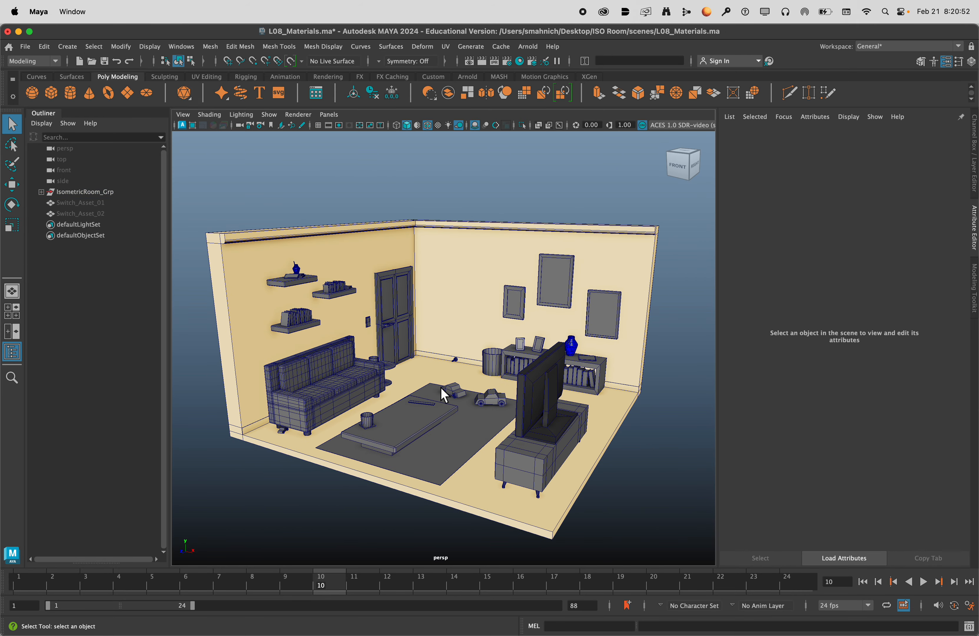
scroll(546, 310, up, 15)
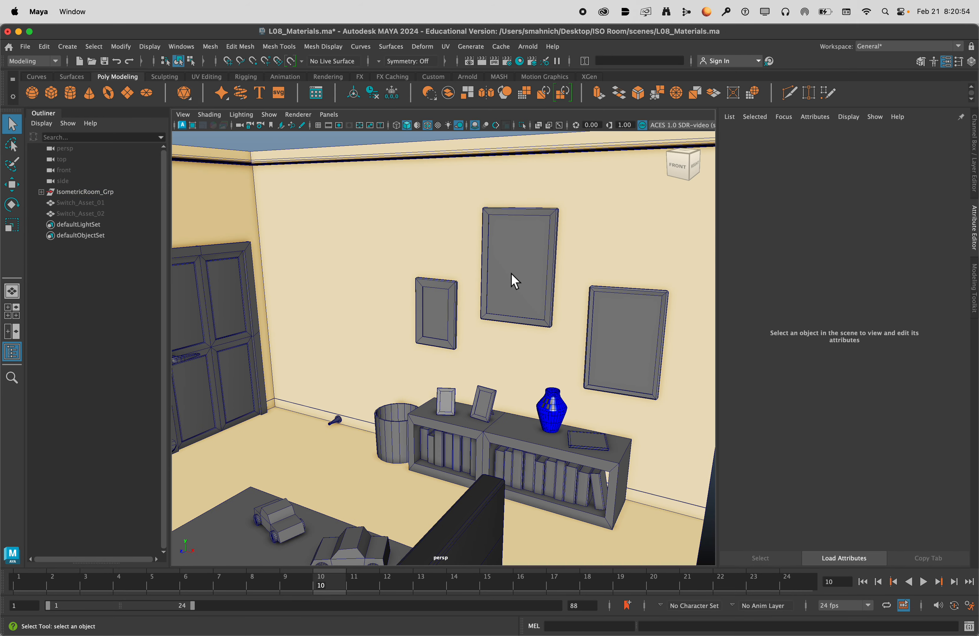
click(511, 274)
alt+drag(420, 446, 533, 455)
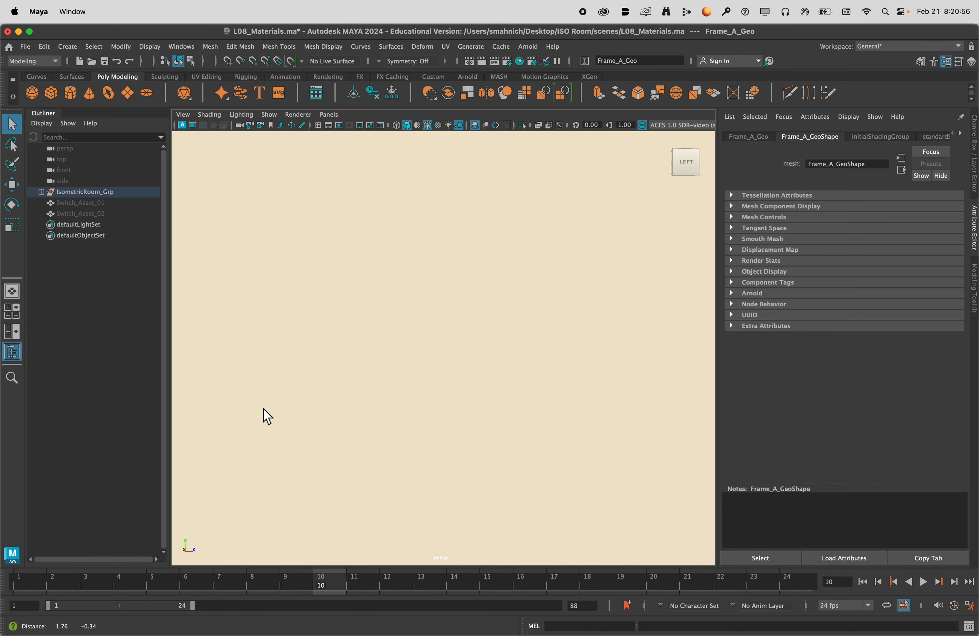
scroll(436, 405, down, 15)
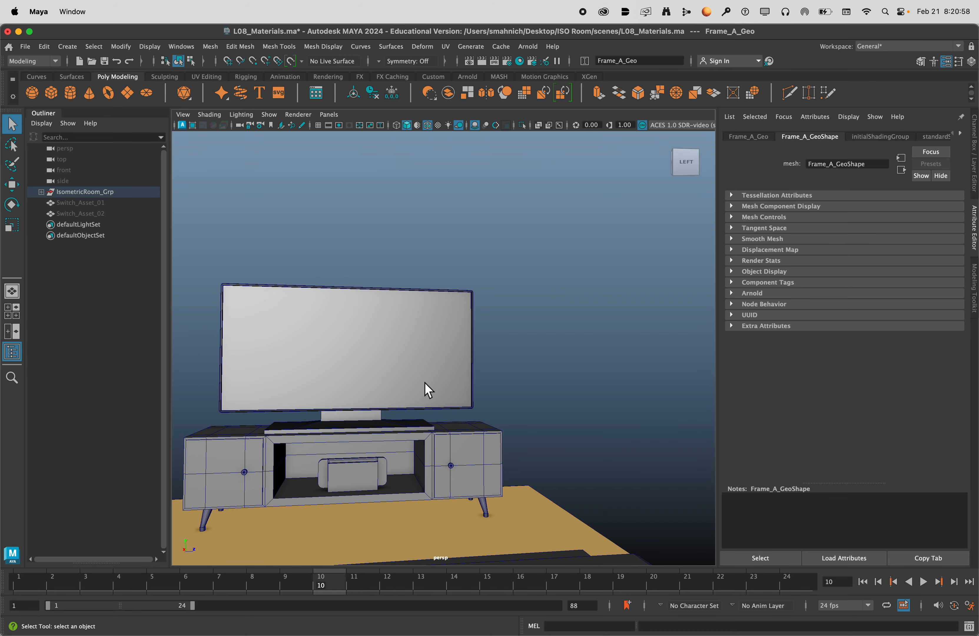
Pick the TV, inspect its screen and surroundings from the front, and clear the selection.
click(438, 381)
alt+drag(440, 388, 401, 394)
scroll(500, 353, up, 3)
alt+middle_drag(500, 352, 124, 468)
scroll(534, 310, down, 6)
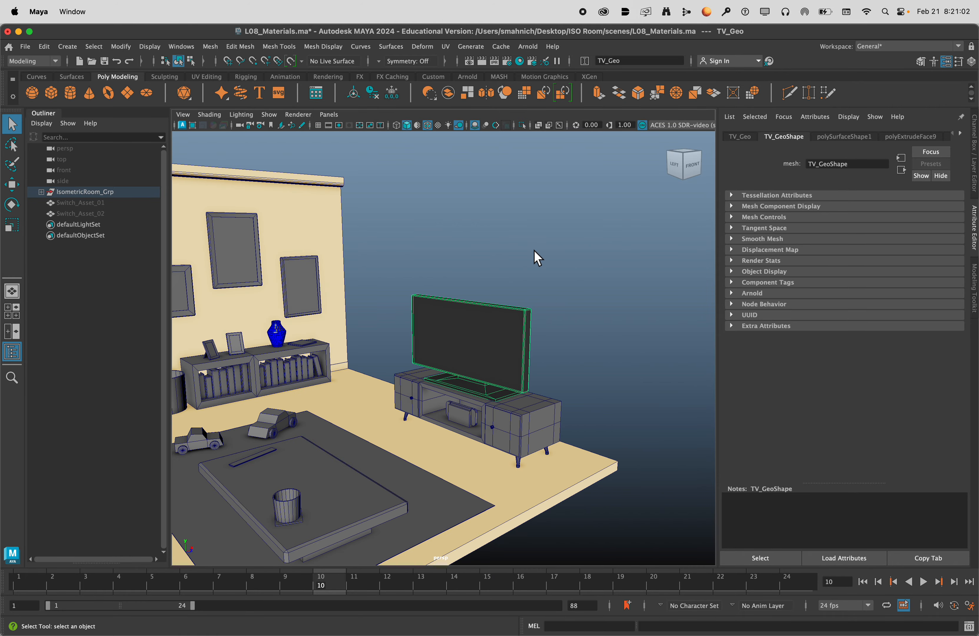
click(537, 264)
alt+drag(565, 302, 513, 302)
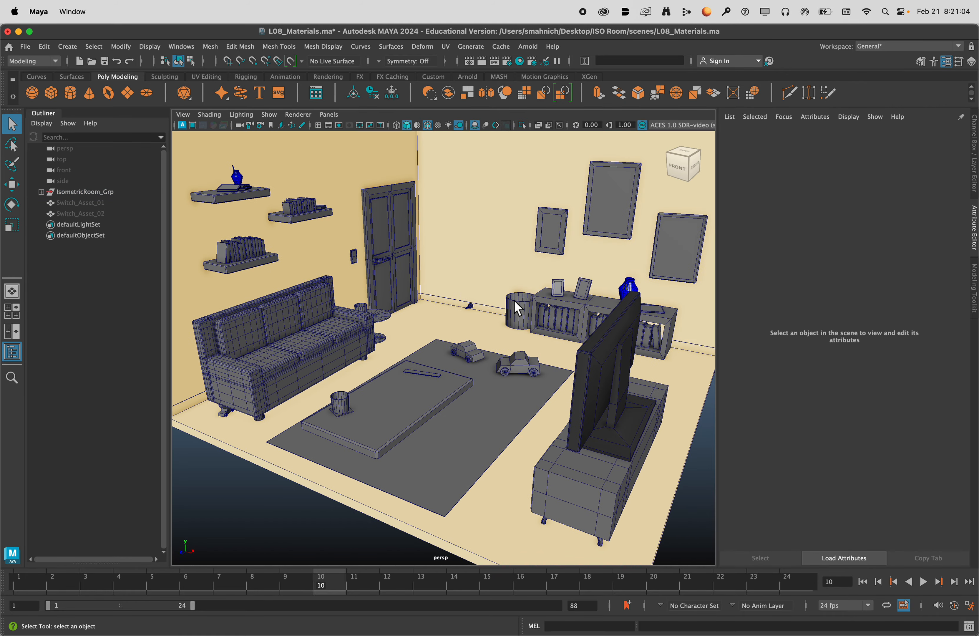
scroll(514, 301, down, 3)
alt+middle_drag(514, 300, 497, 371)
mouse_move(497, 370)
alt+mouse_down()
mouse_move(510, 360)
mouse_move(494, 366)
alt+mouse_up()
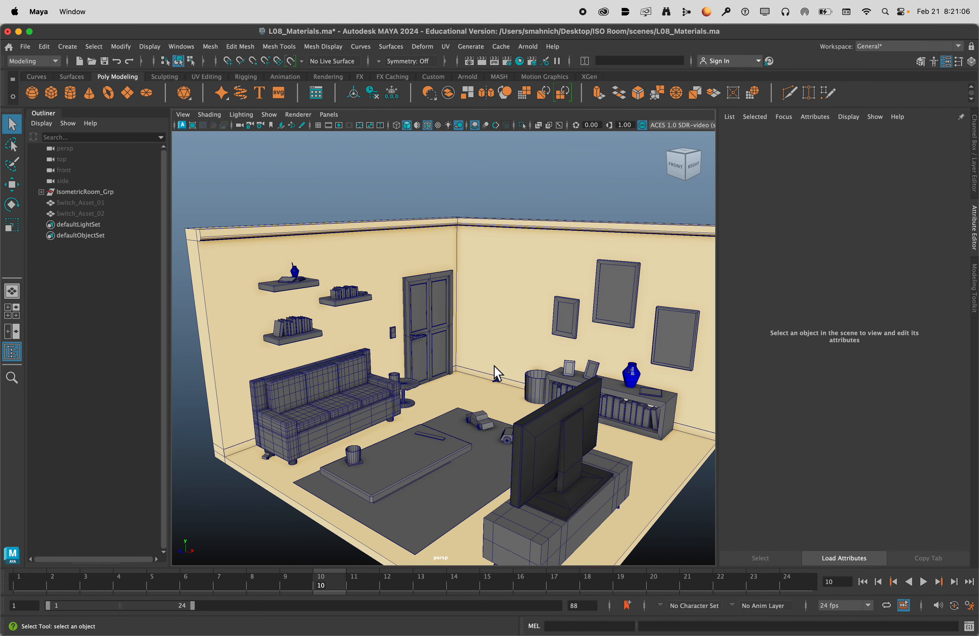
alt+middle_drag(494, 366, 485, 317)
mouse_move(484, 338)
alt+mouse_down()
mouse_move(502, 335)
mouse_move(488, 331)
alt+mouse_up()
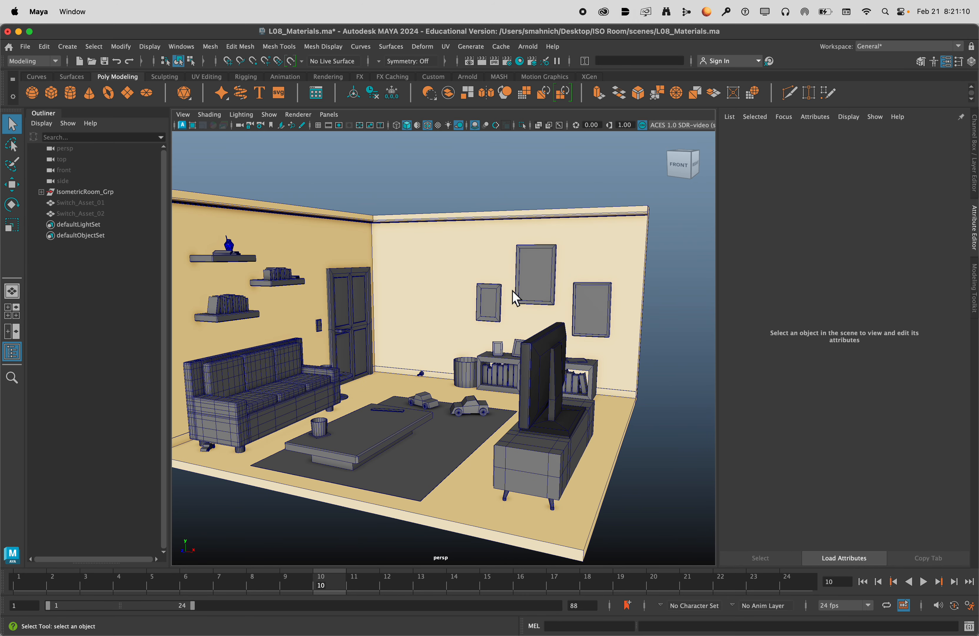
Shrink the Maya window to uncover the desktop, and open the scenes folder inside the ISO Room folder in Finder.
drag(977, 186, 719, 181)
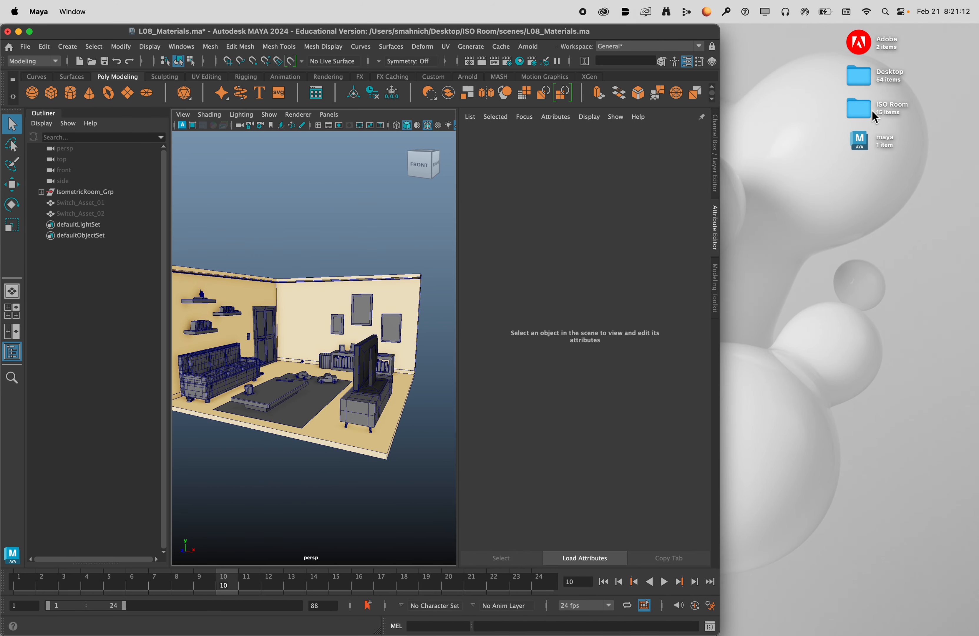
double_click(861, 104)
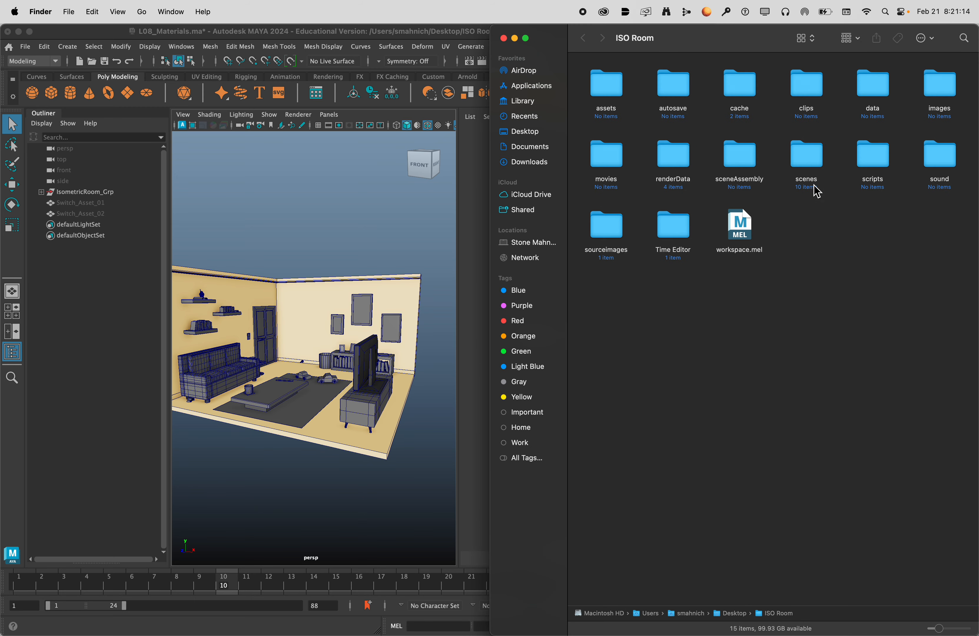
click(812, 156)
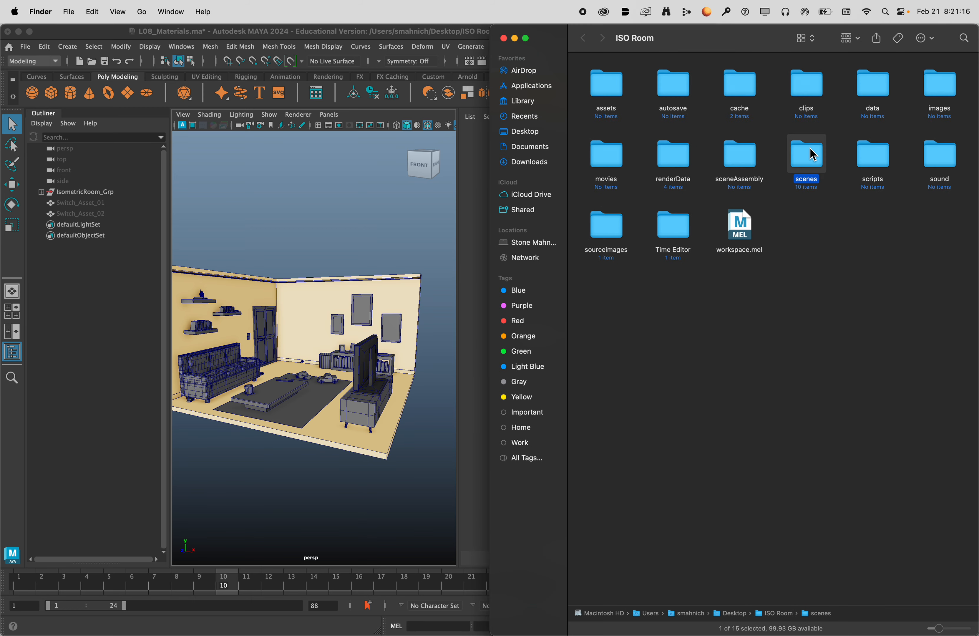
double_click(811, 159)
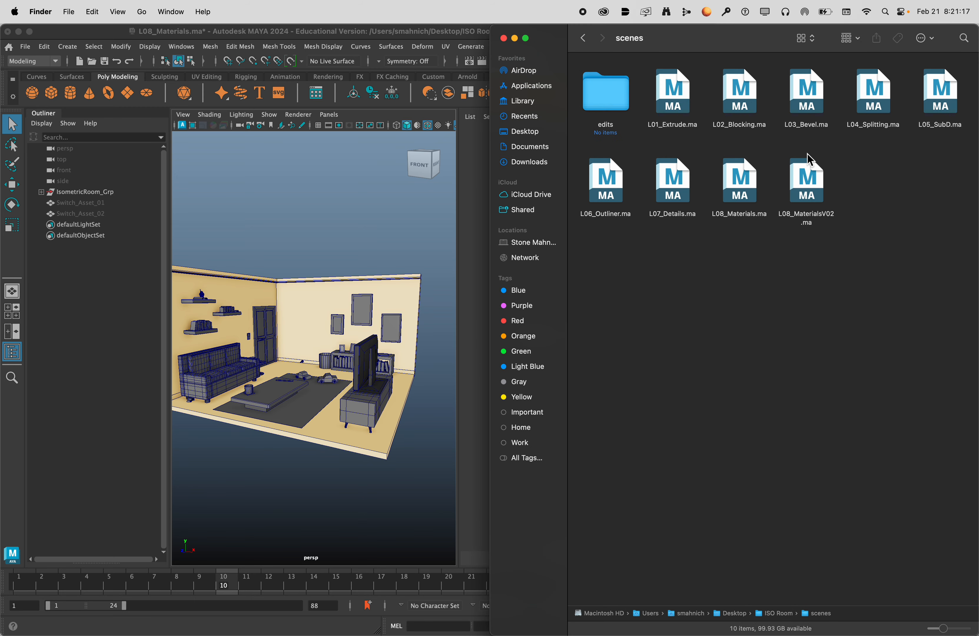
Open L08_MaterialsV02.ma in Maya without saving the changes to L08_Materials.ma, and enlarge the window to full screen.
double_click(806, 181)
click(486, 338)
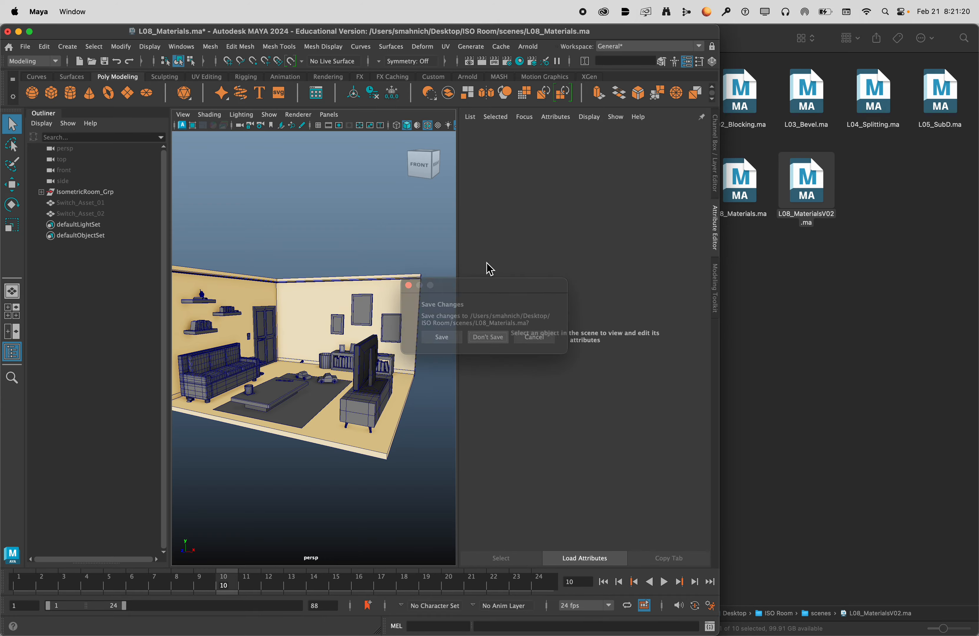
double_click(557, 31)
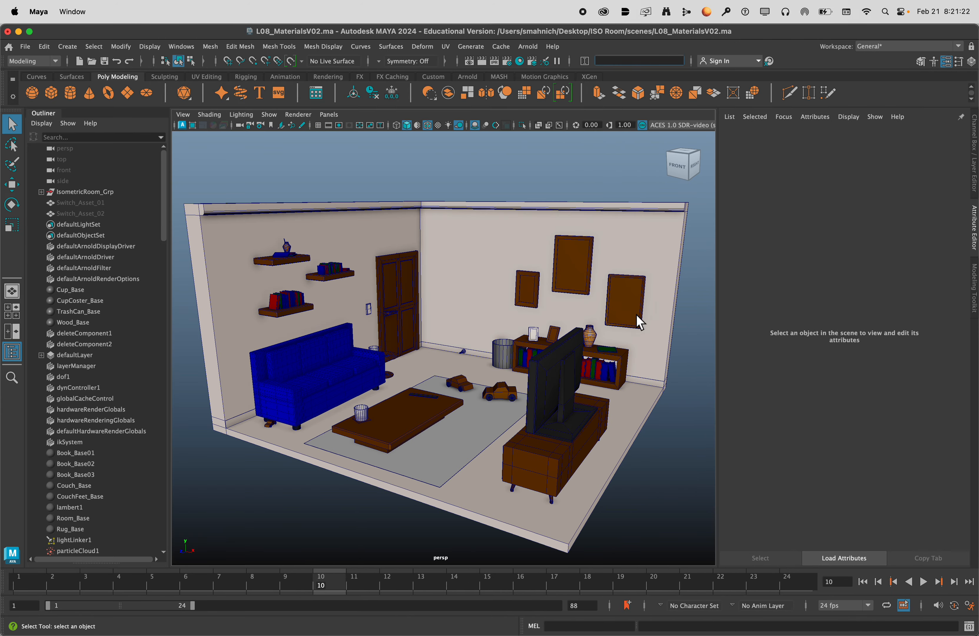
Examine the coloured materials on the furniture, walls and shelves across the whole room.
alt+drag(527, 334, 511, 319)
scroll(509, 317, up, 5)
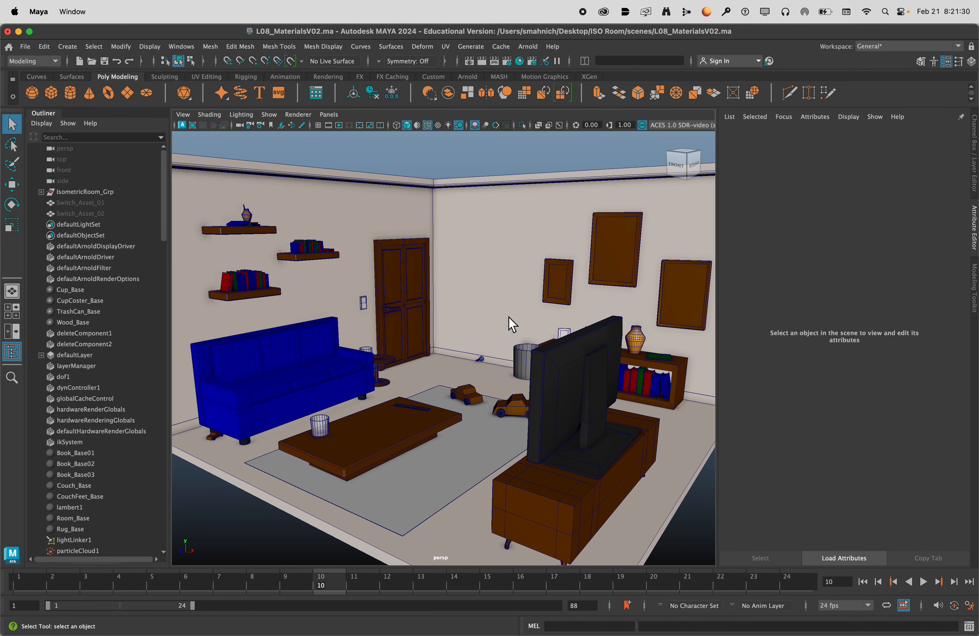
scroll(508, 317, down, 5)
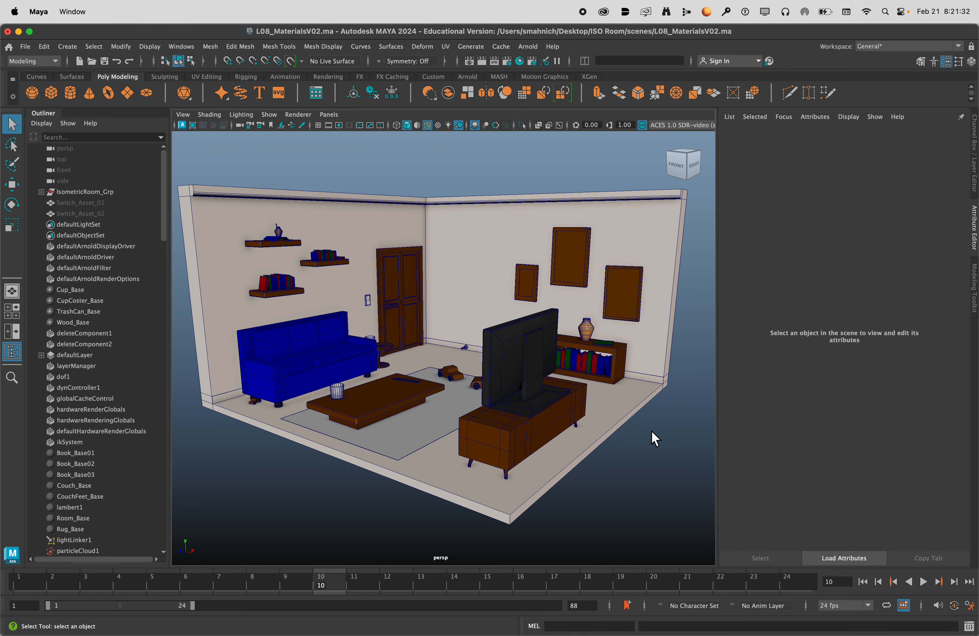
mouse_move(449, 331)
alt+mouse_down()
mouse_move(474, 333)
mouse_move(450, 330)
alt+mouse_up()
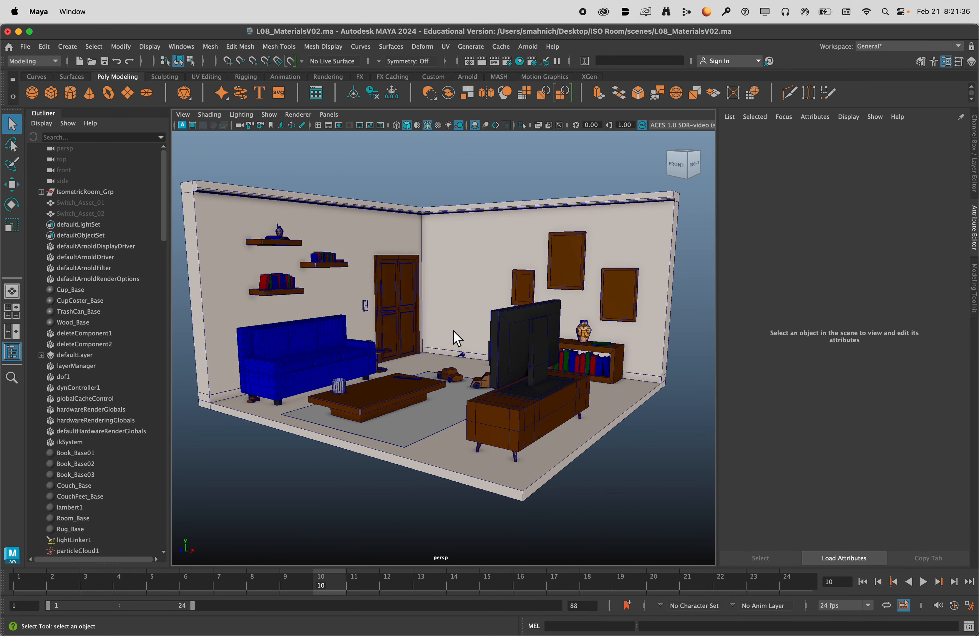
Inspect the low bookcase wall up close, pick the small and large wall picture frames in turn, and clear the selection.
scroll(454, 334, up, 6)
alt+middle_drag(552, 301, 403, 429)
scroll(411, 425, up, 8)
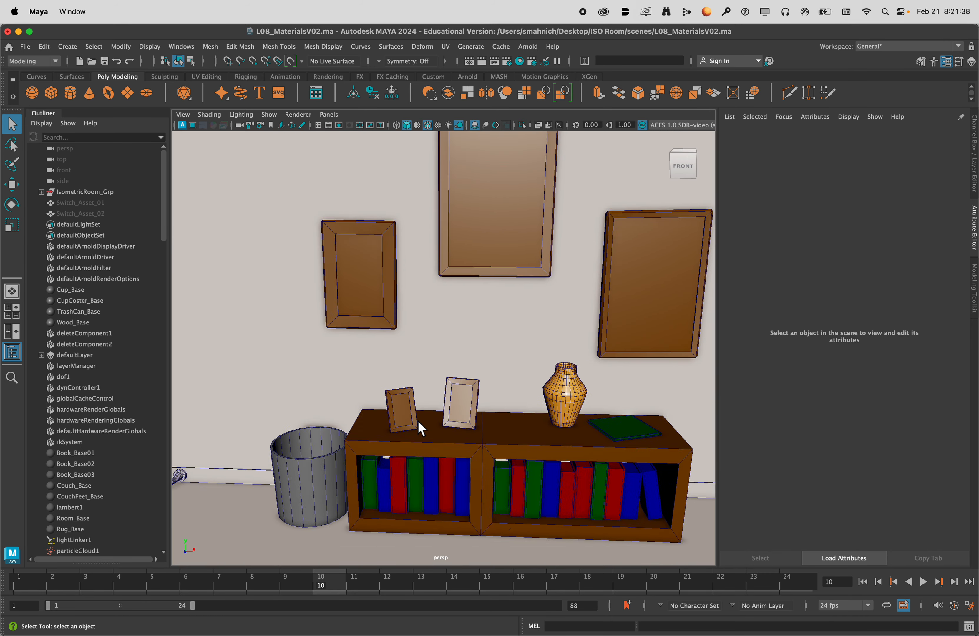
click(479, 456)
click(290, 198)
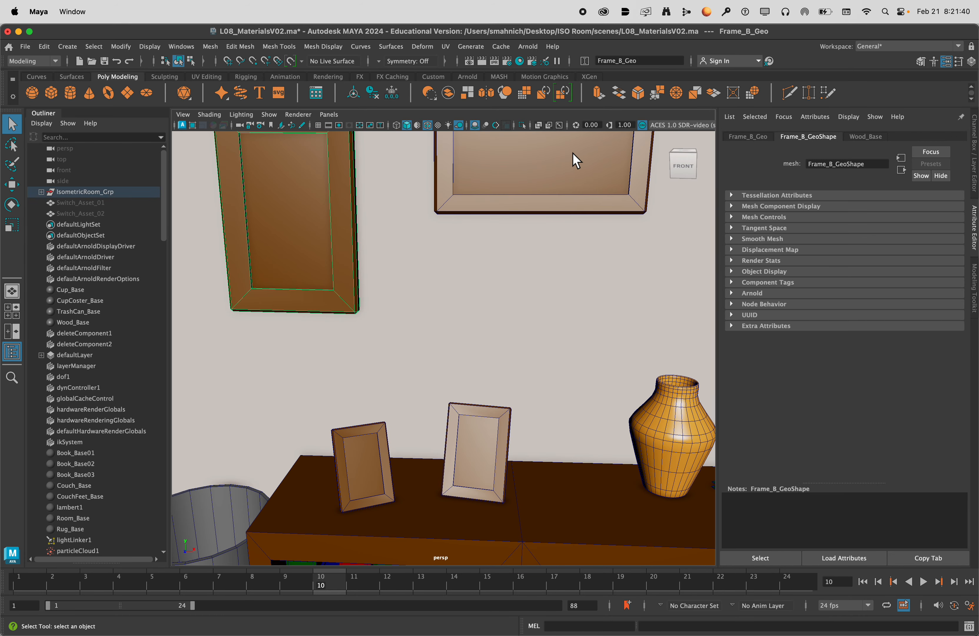
click(572, 152)
scroll(551, 324, down, 6)
scroll(549, 381, down, 7)
alt+middle_drag(465, 395, 494, 382)
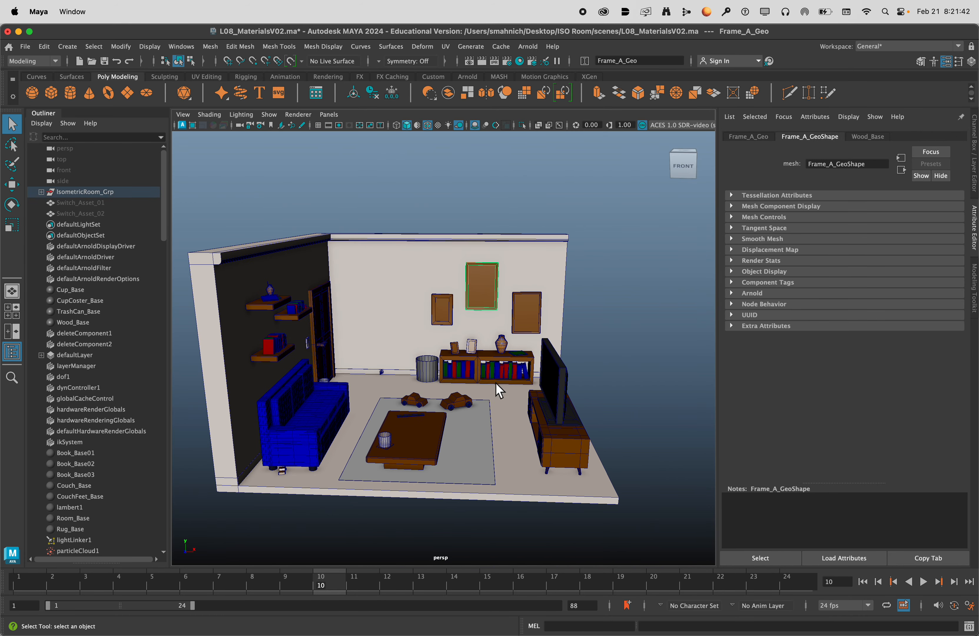
alt+drag(497, 379, 471, 374)
scroll(475, 382, up, 3)
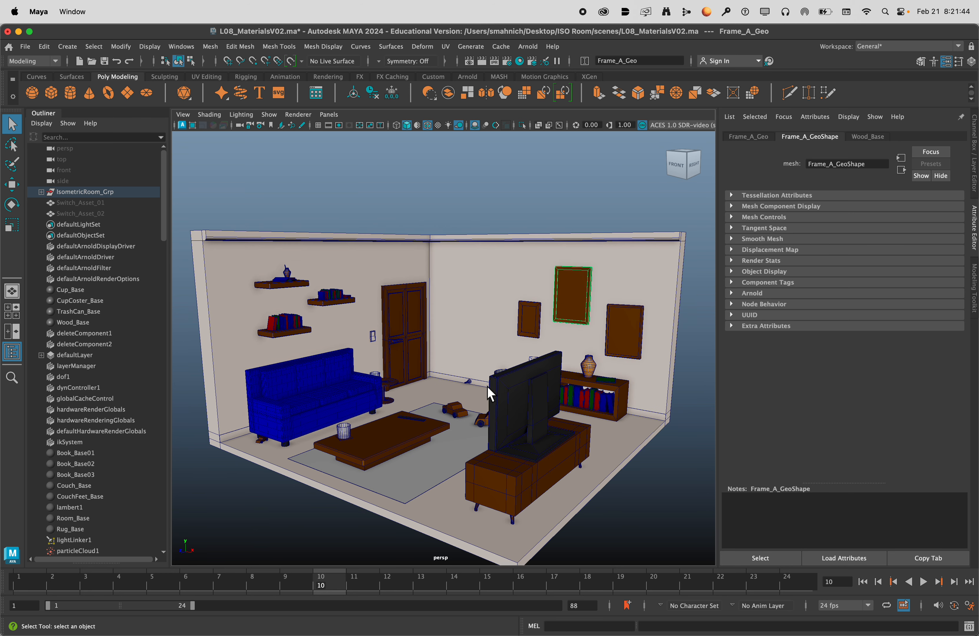
click(625, 508)
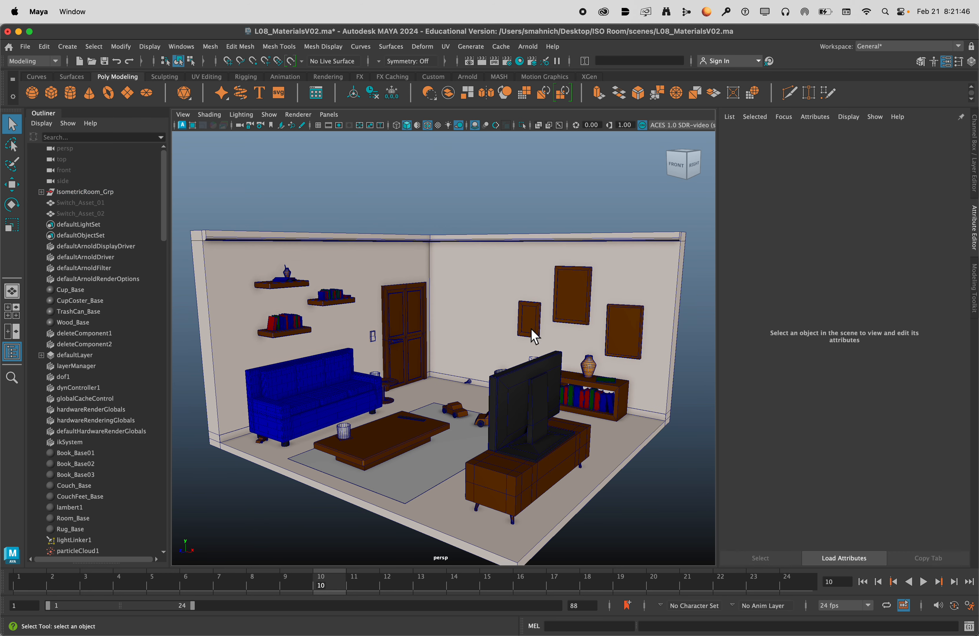